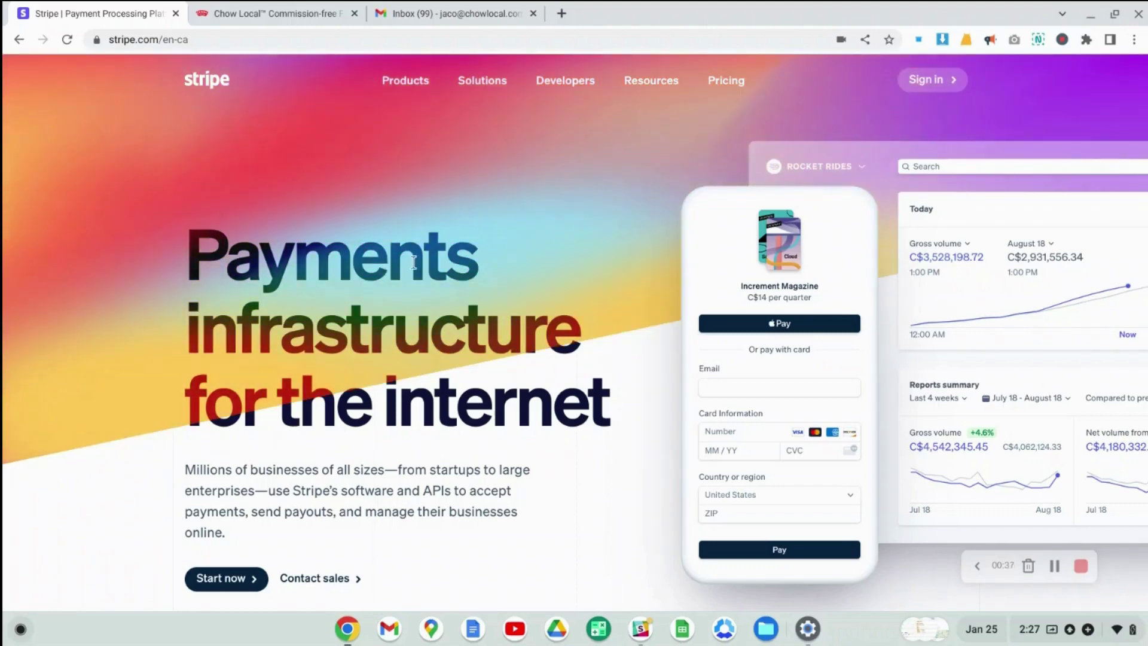
- Review Stripe's pricing page, highlighting the C$0.30 per-charge fee
scroll(447, 247, down, 7)
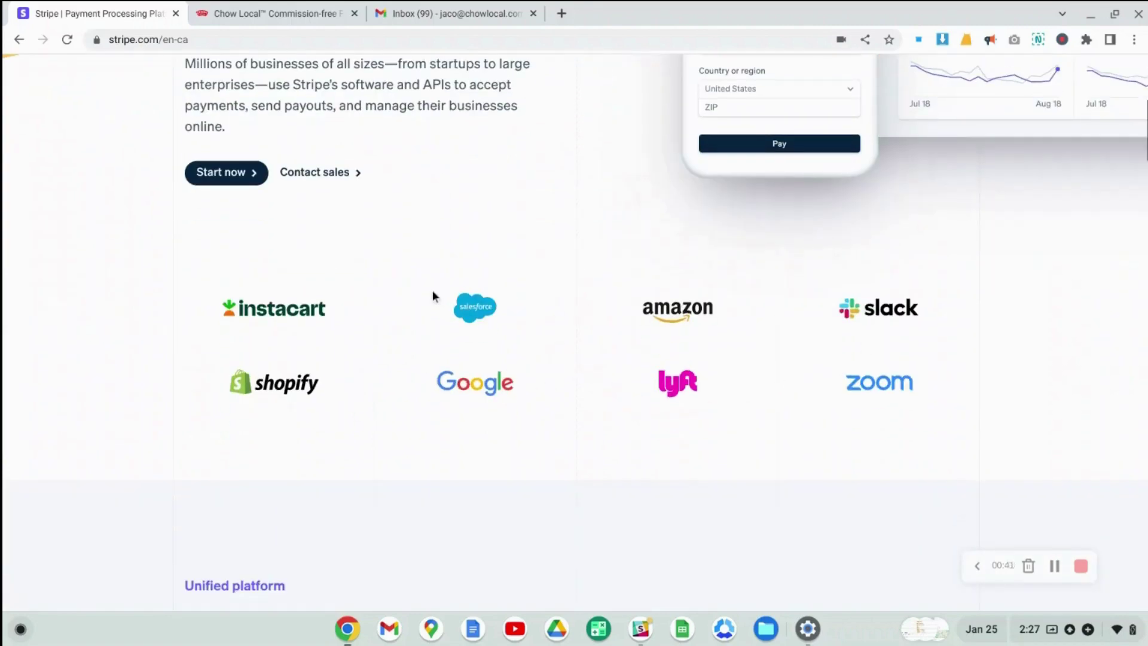
scroll(457, 251, down, 1)
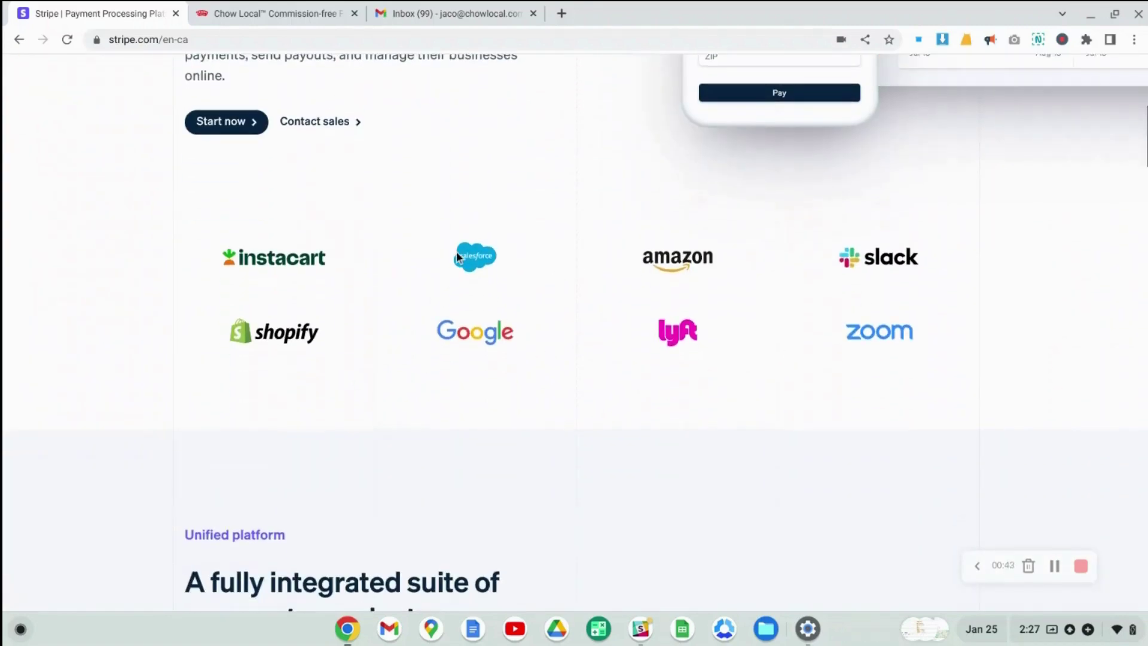
scroll(472, 257, down, 2)
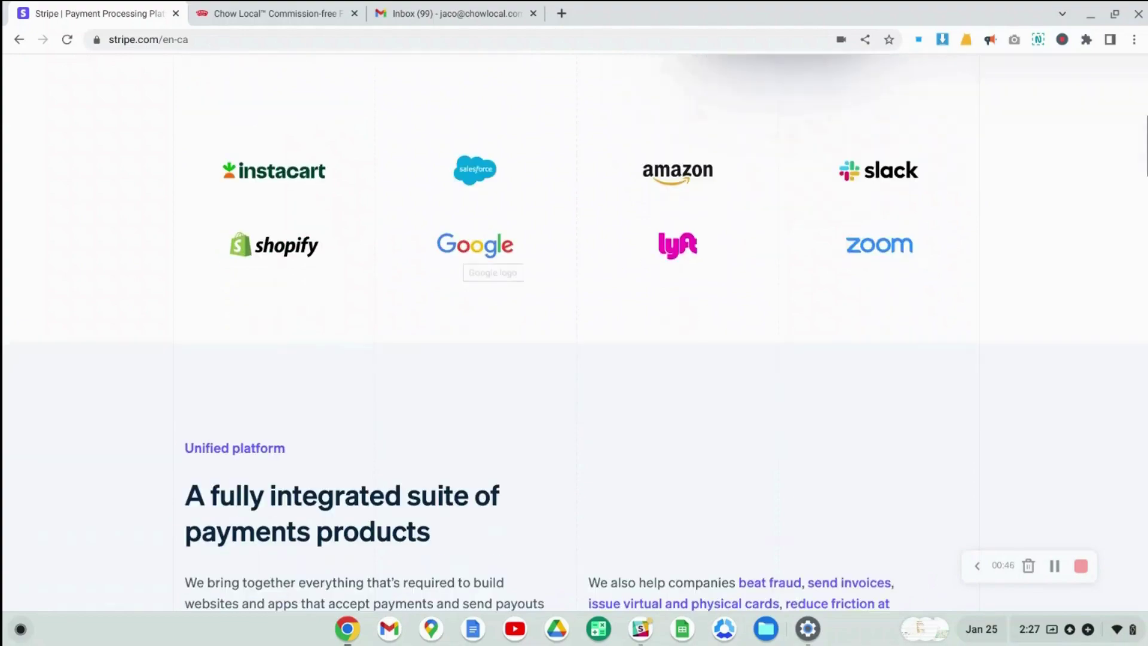
scroll(473, 257, up, 9)
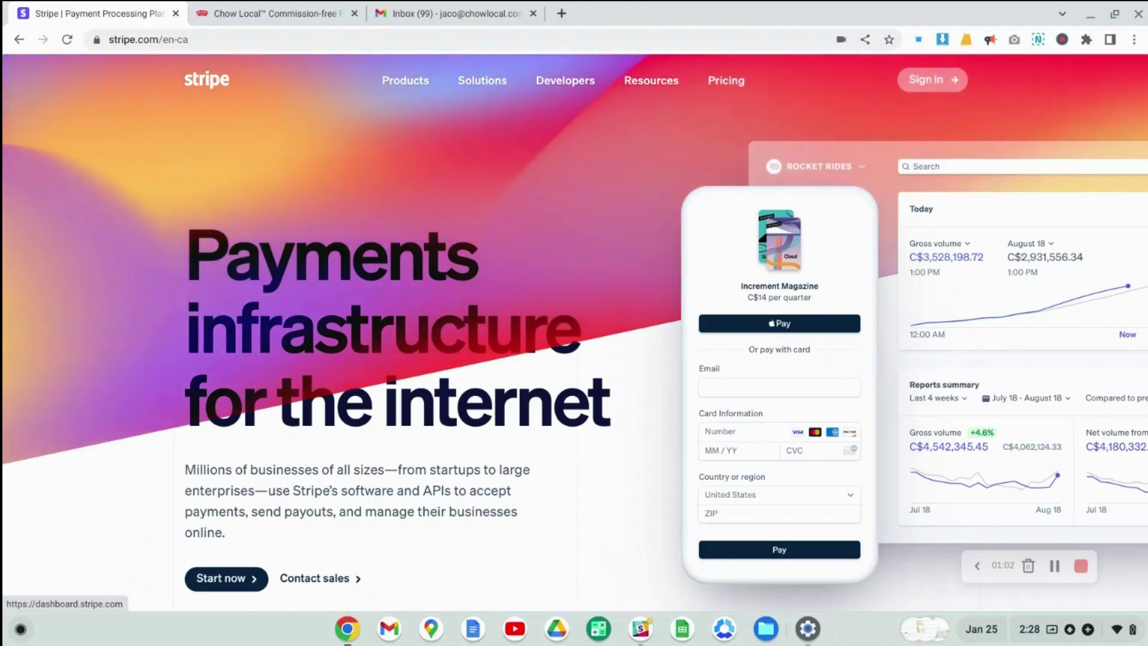
click(719, 82)
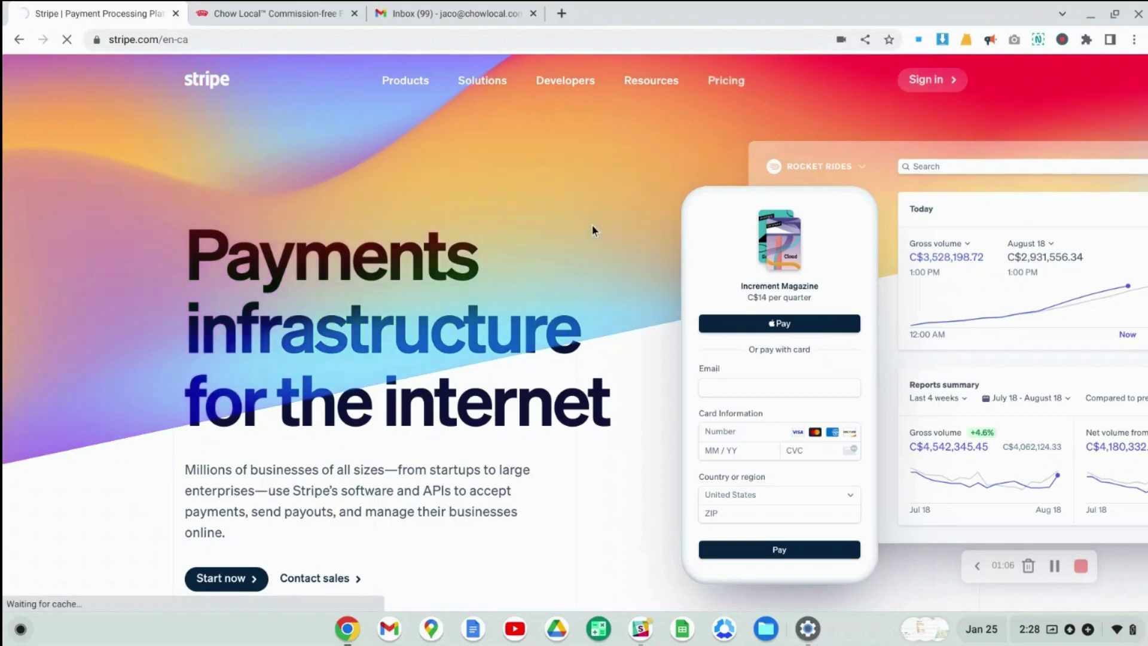
click(713, 84)
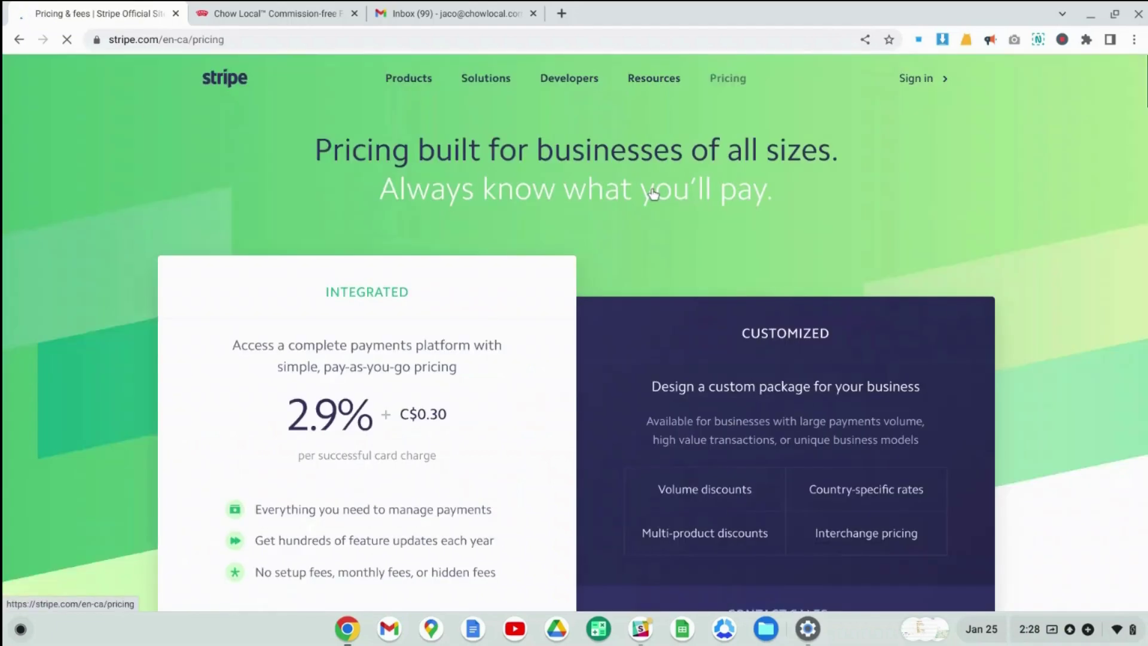
scroll(488, 272, down, 1)
scroll(488, 272, down, 1)
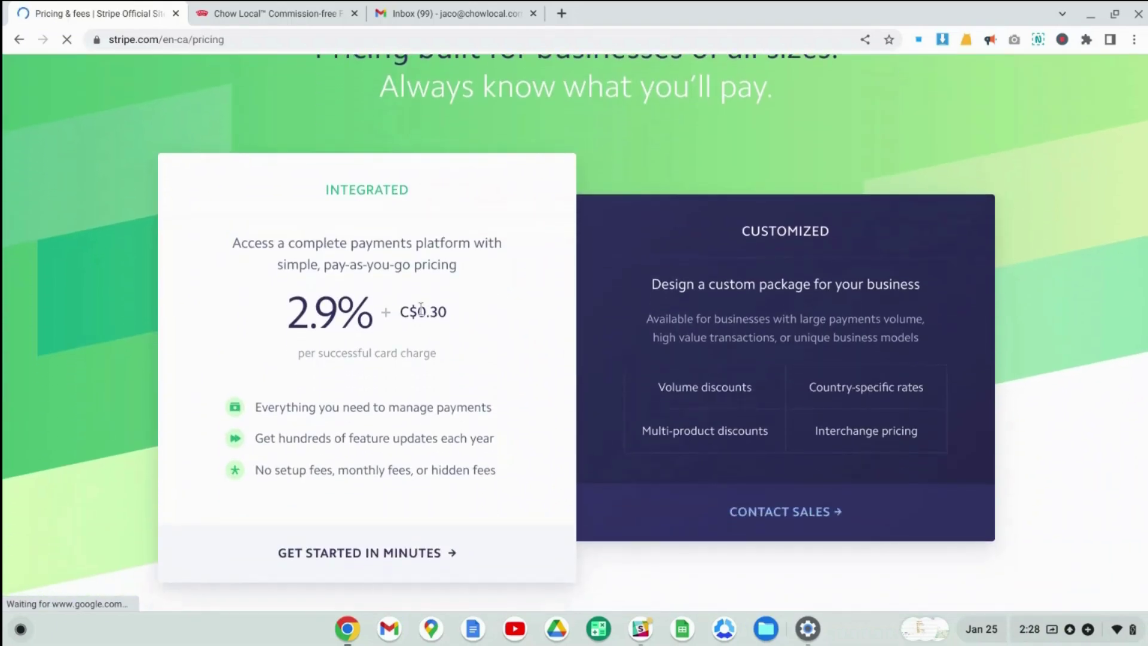
drag(421, 309, 457, 324)
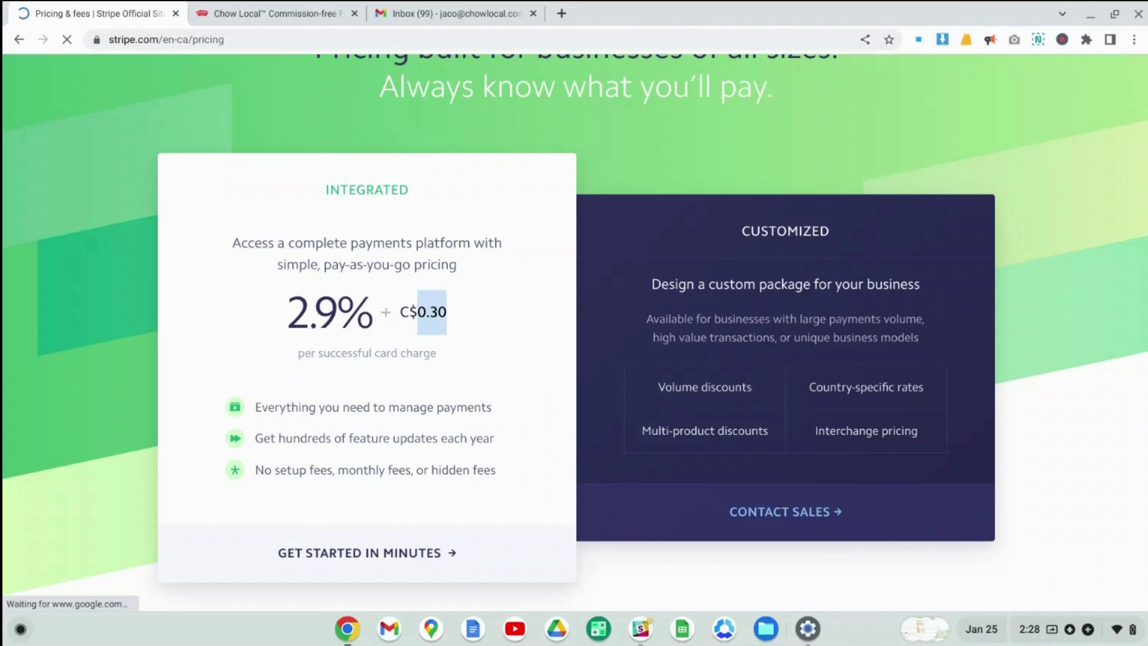
scroll(600, 308, up, 2)
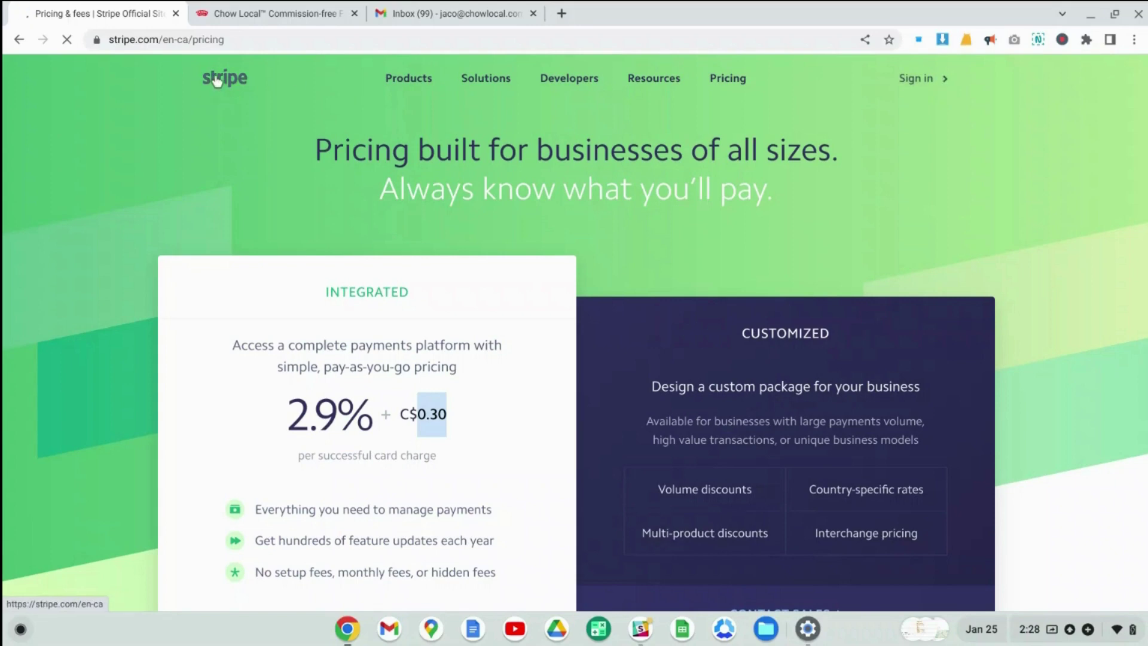
scroll(325, 381, down, 2)
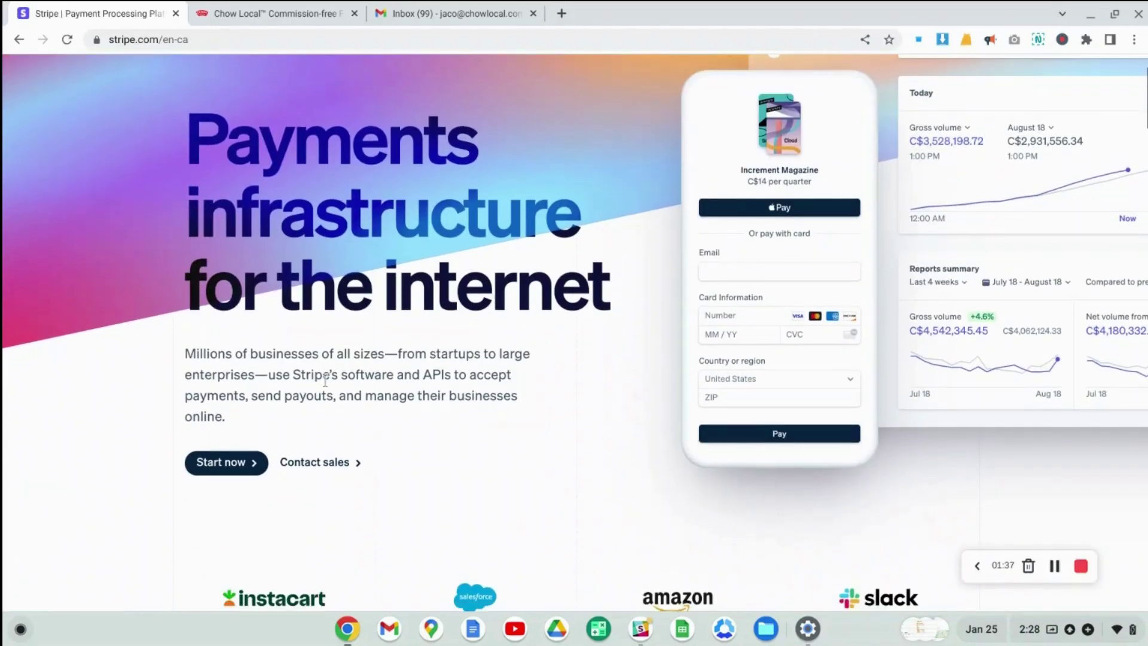
- Begin the Stripe sign-up with the business e-mail and the account holder's full name
click(215, 474)
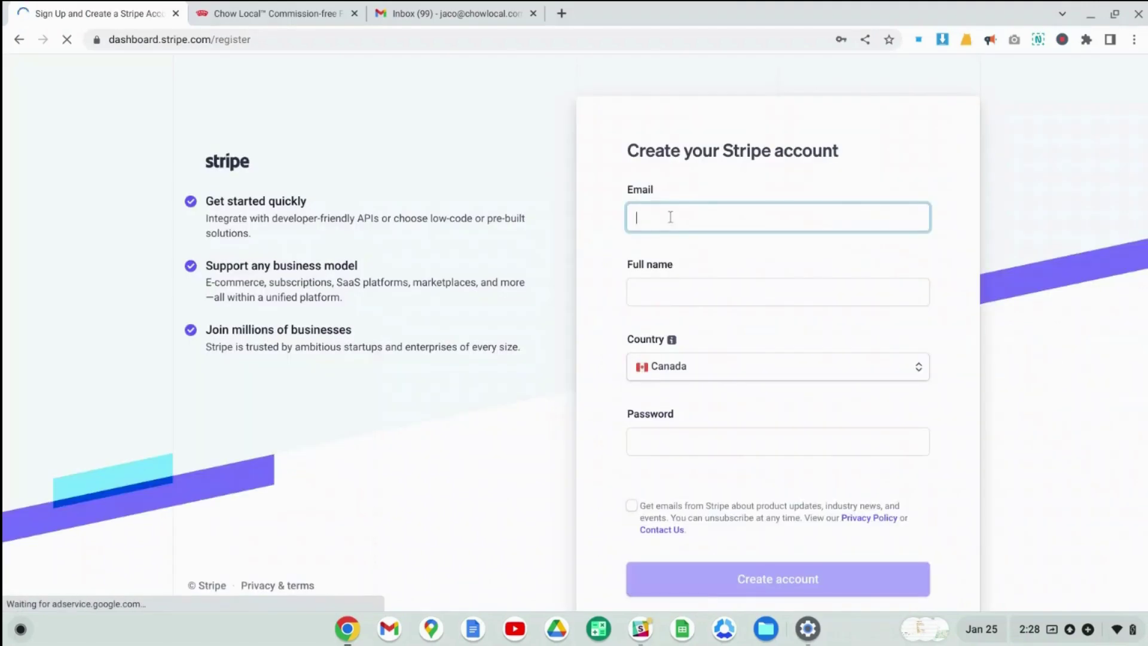
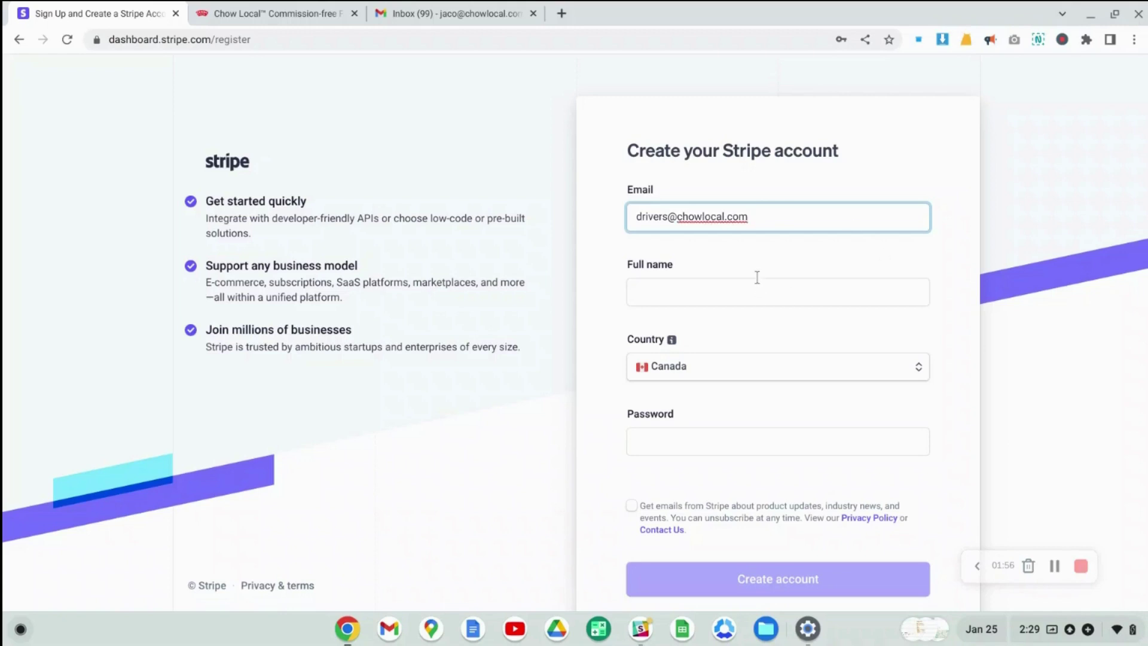
key(Tab)
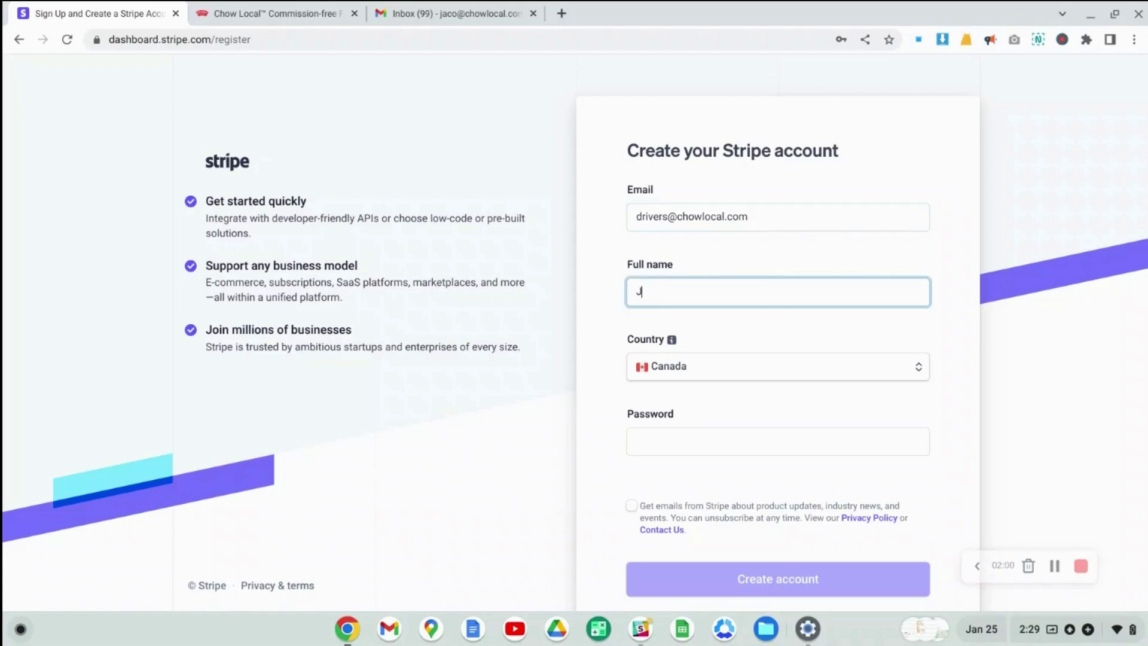
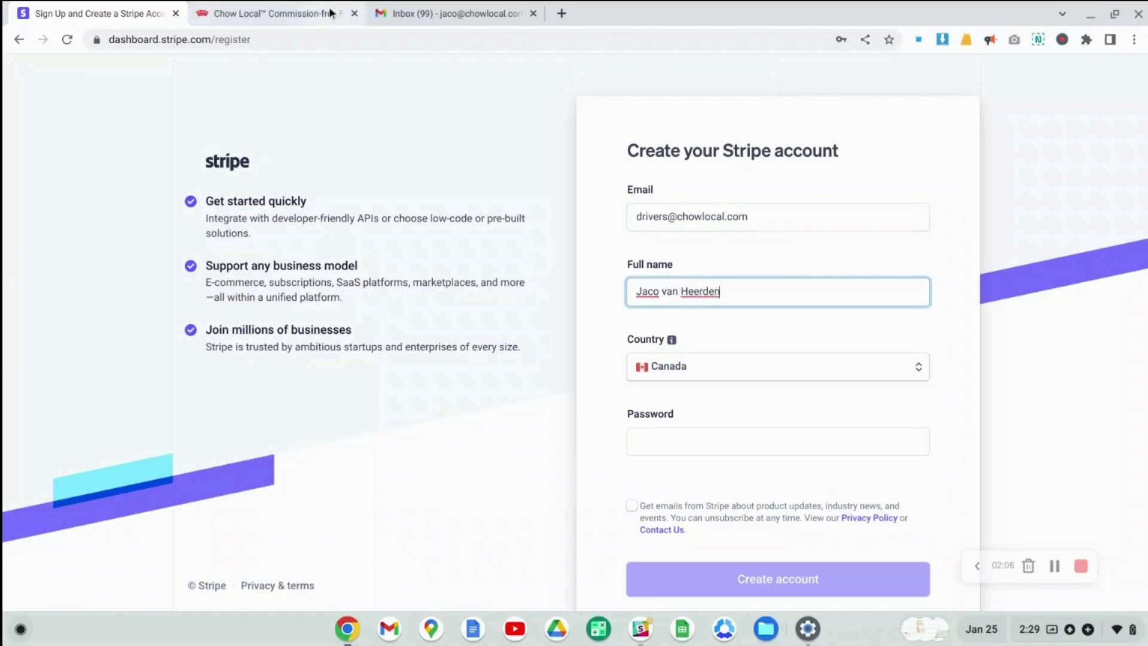
click(275, 13)
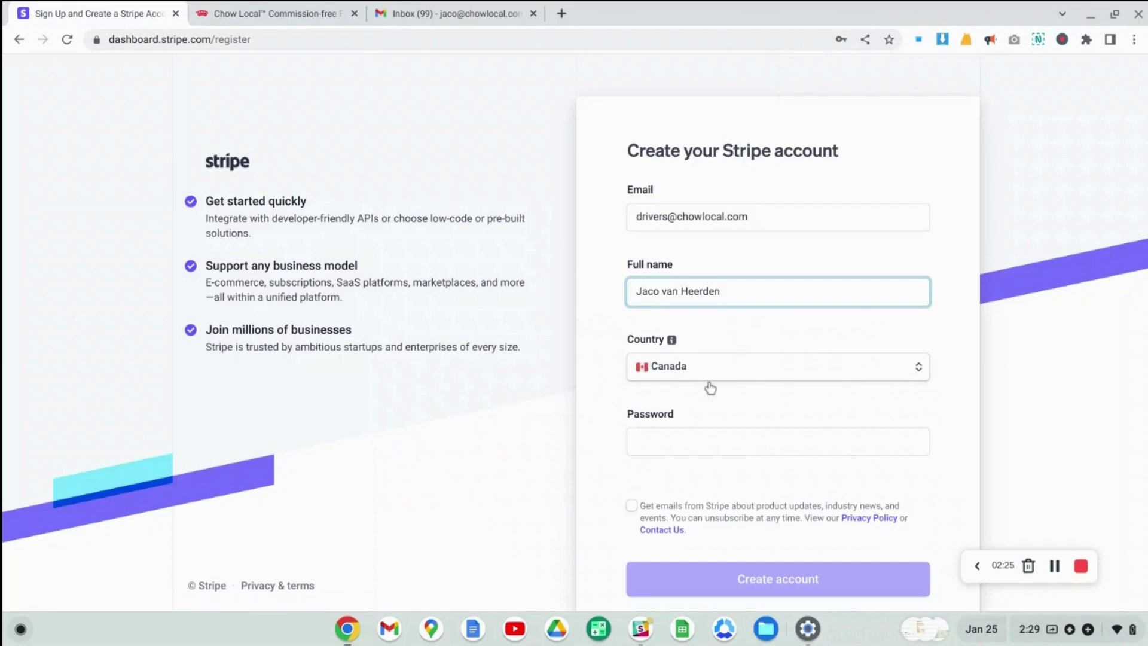
click(674, 449)
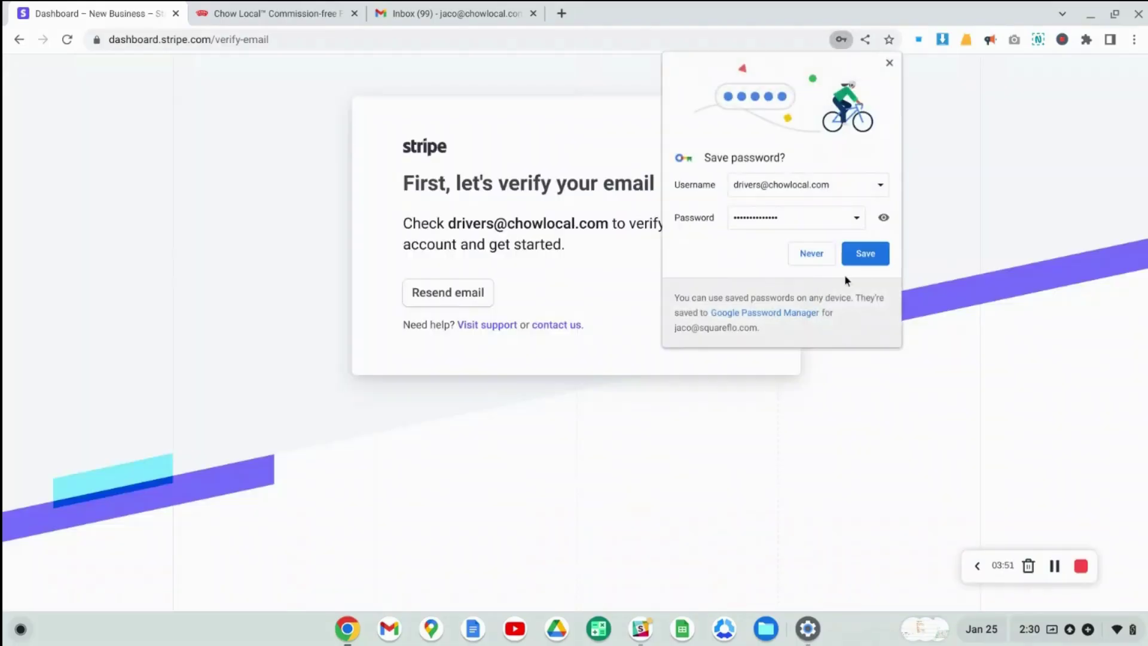
- Save the new account password in the browser, then go to the Gmail inbox
click(851, 260)
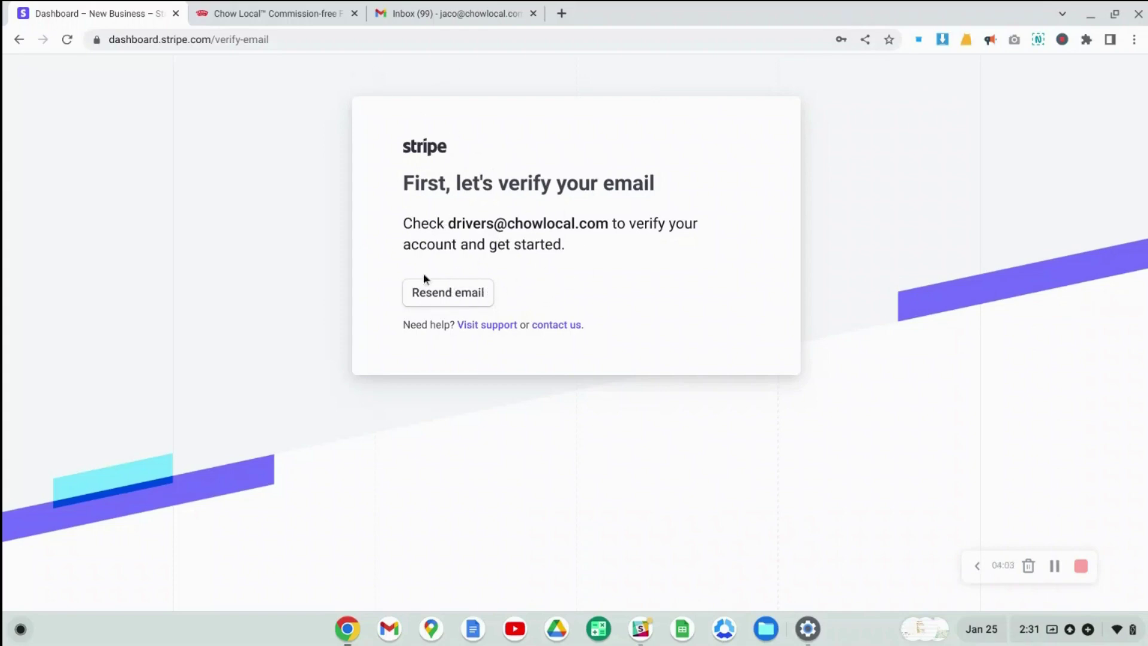
click(432, 14)
- Open Stripe's 'Verify your email' message in Gmail to confirm the address
click(478, 216)
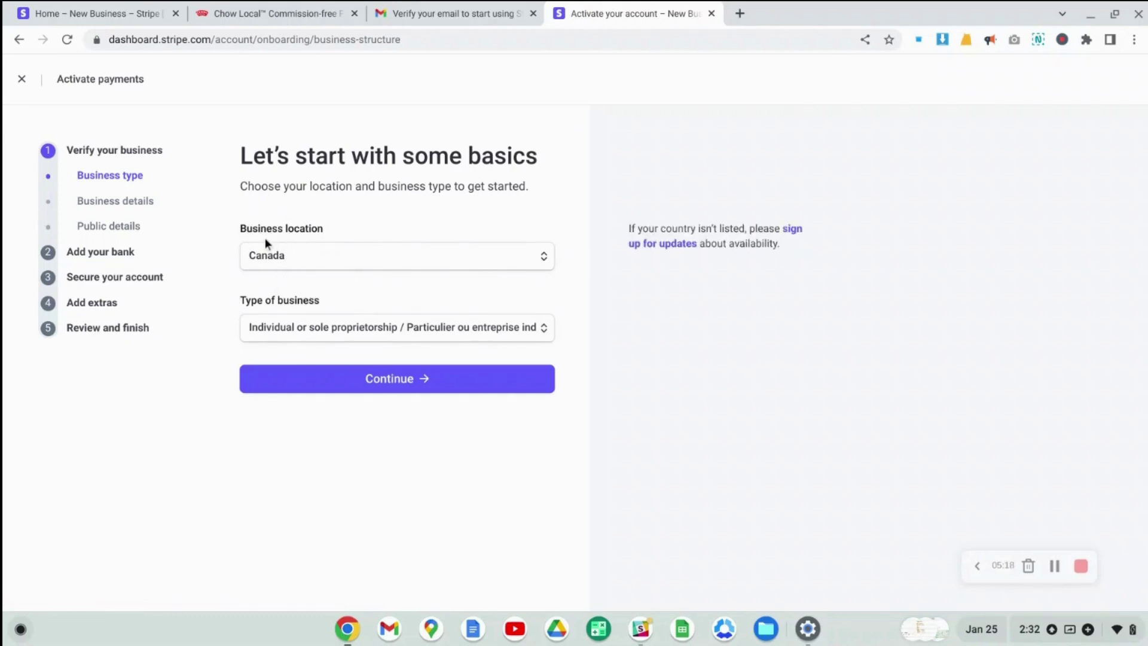
- Change the business type to Corporation / Société and continue to business details
click(283, 329)
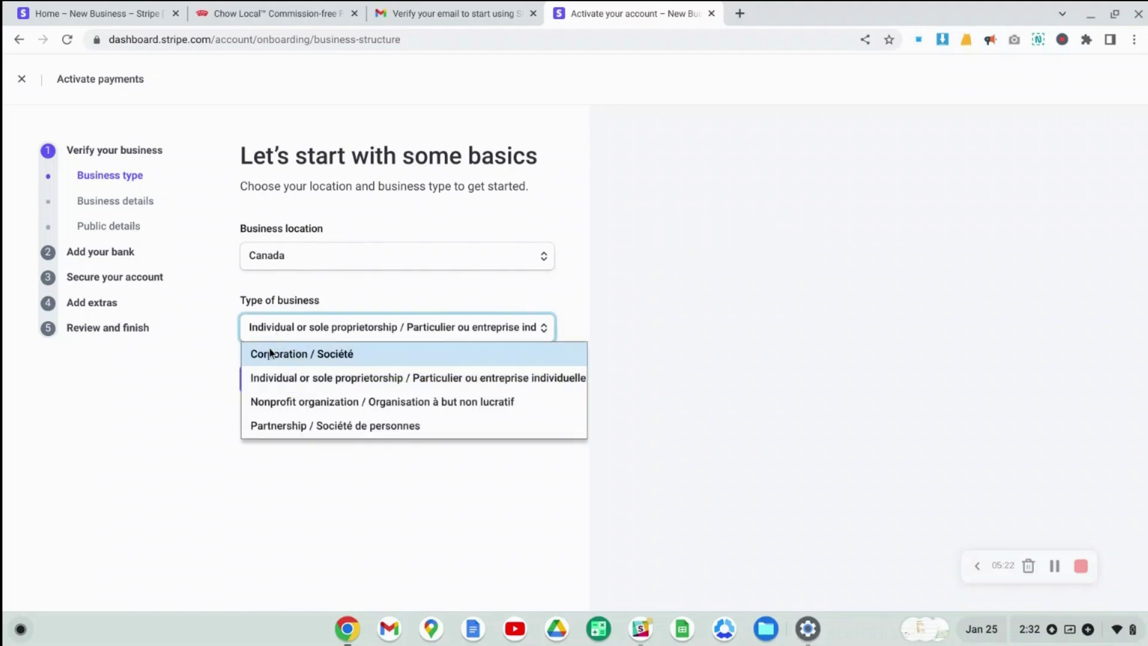
click(270, 353)
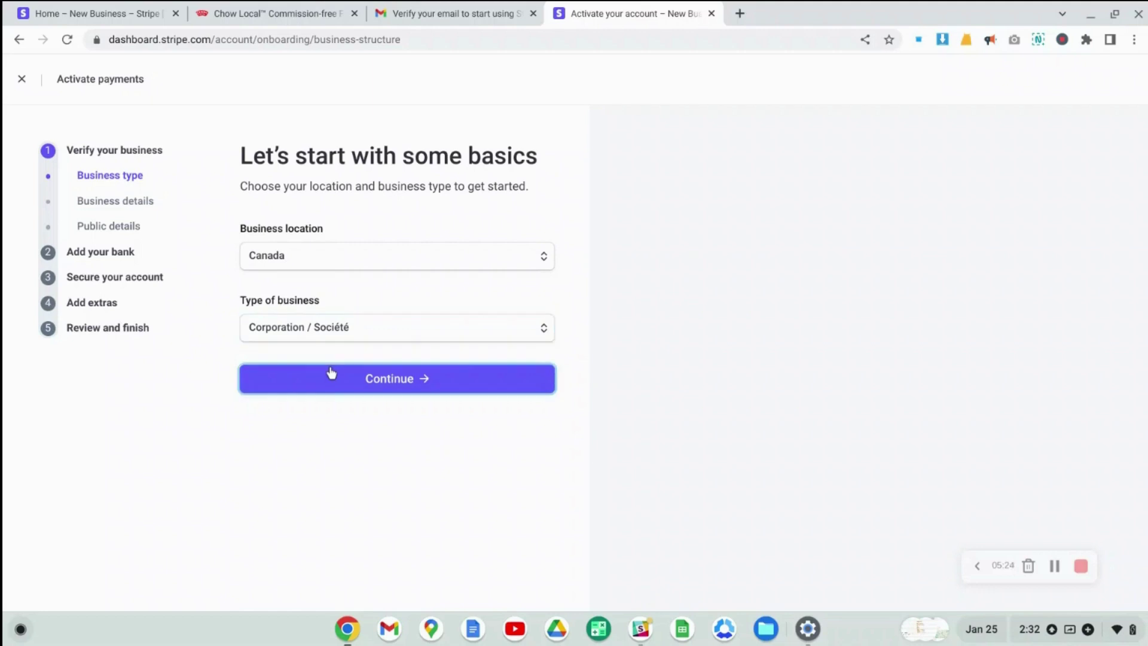
click(334, 382)
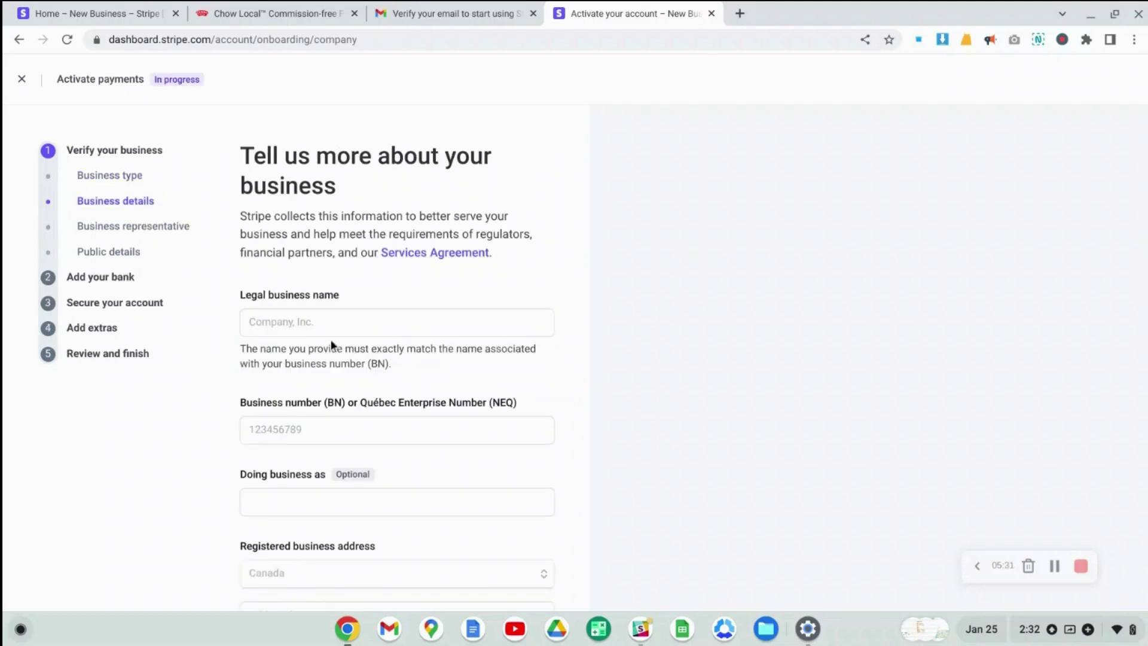
- Enter legal name 19929393 Saskatchewan Inc., the business number, and DBA Buster's Pizza
click(319, 323)
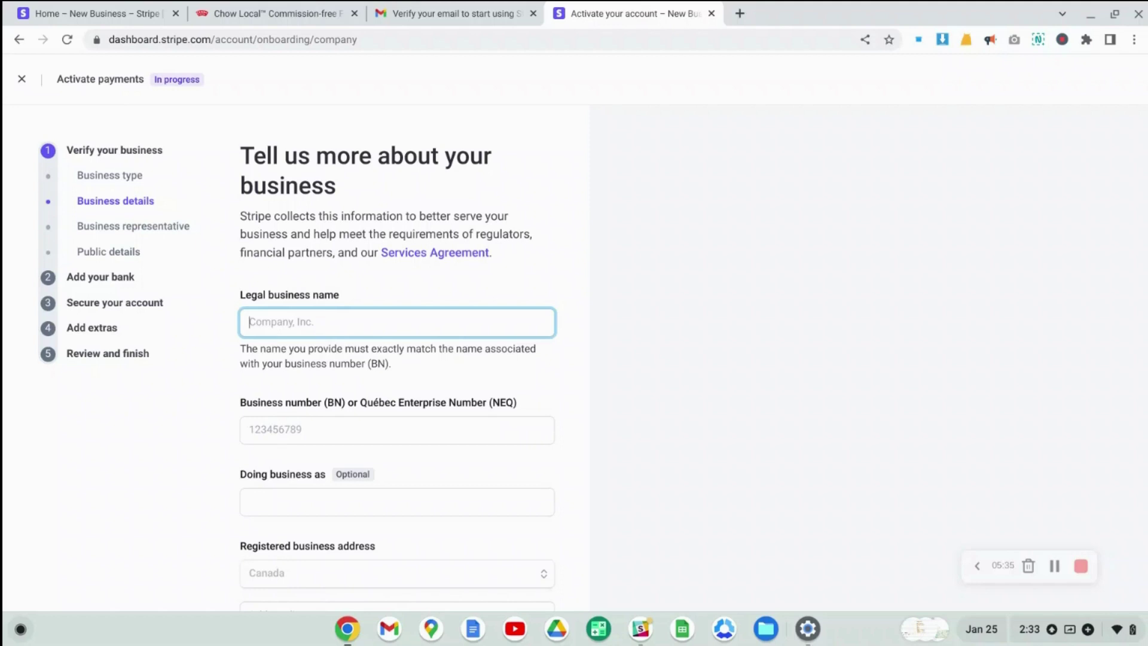
click(308, 430)
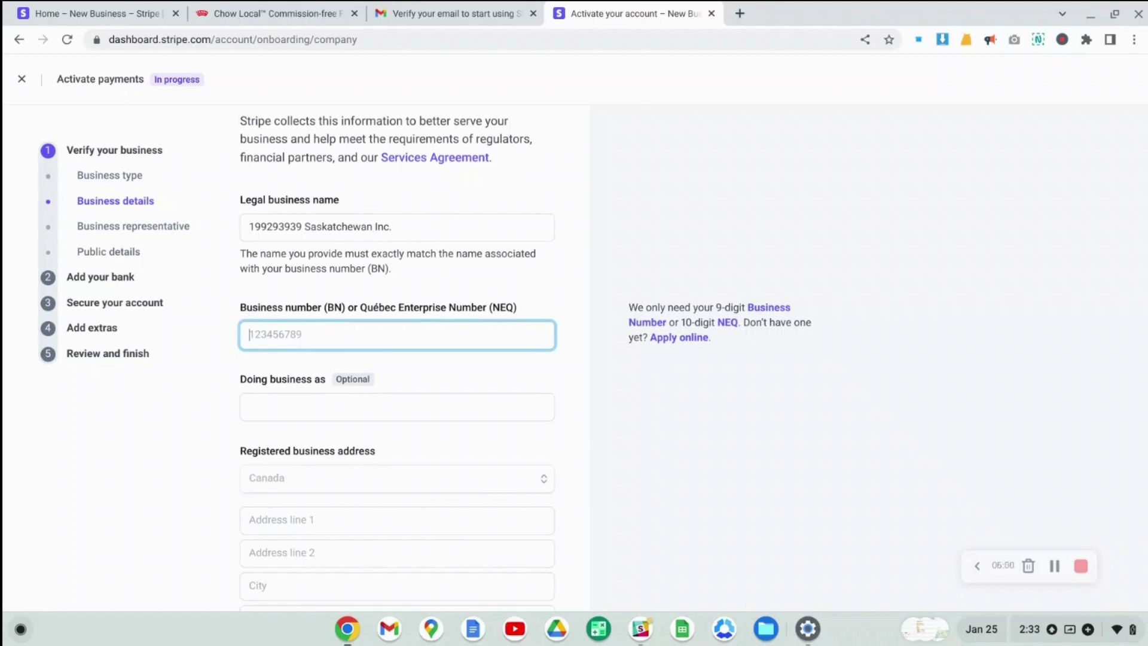
click(283, 408)
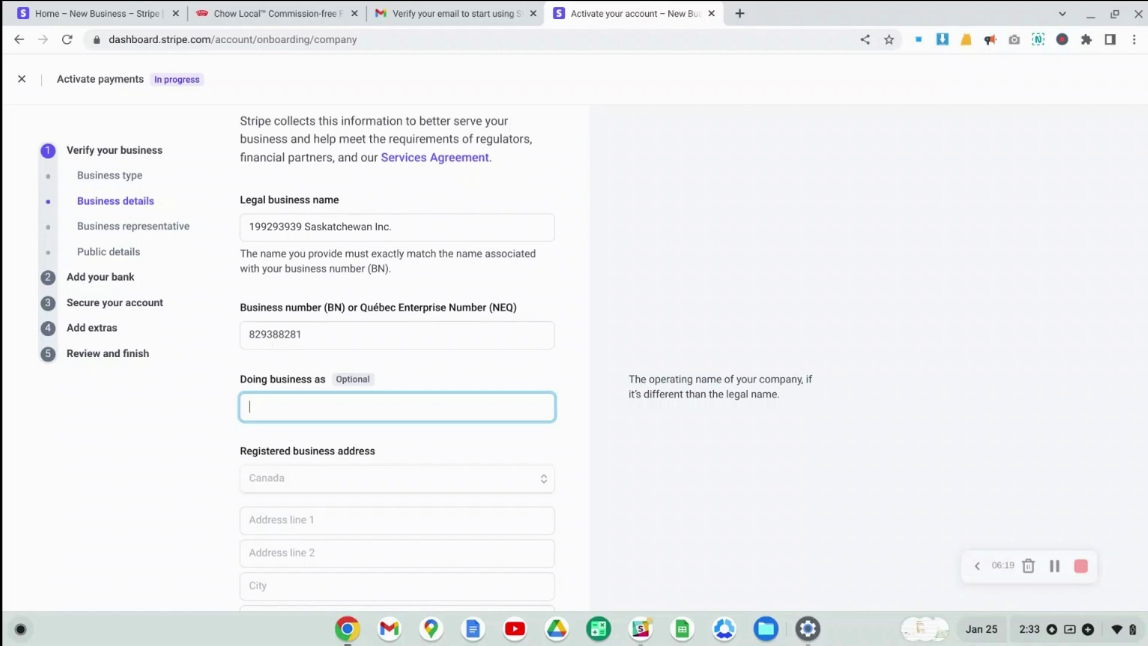
text(Buster's Pizza)
- Enter the registered business street address and postal code
scroll(349, 463, down, 1)
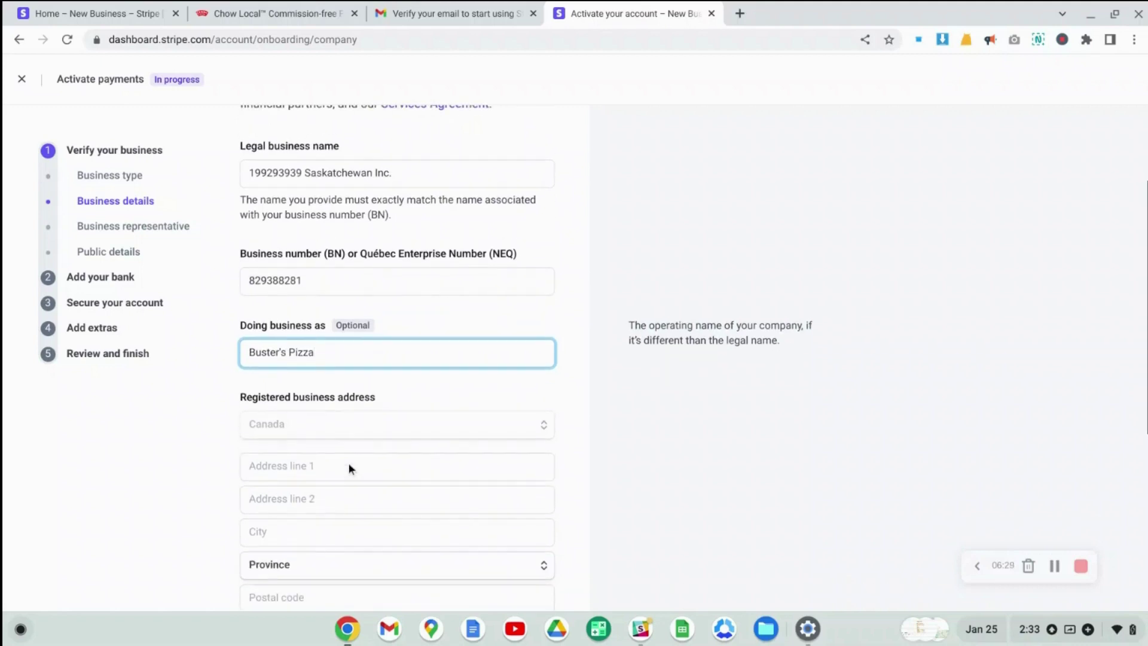
click(295, 457)
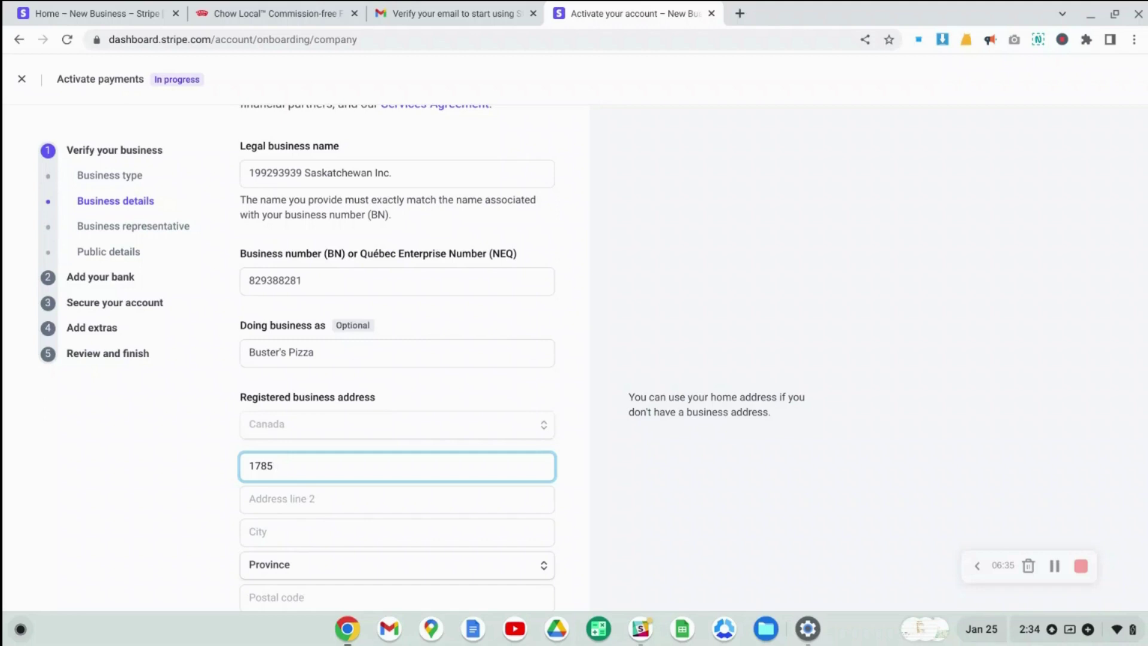
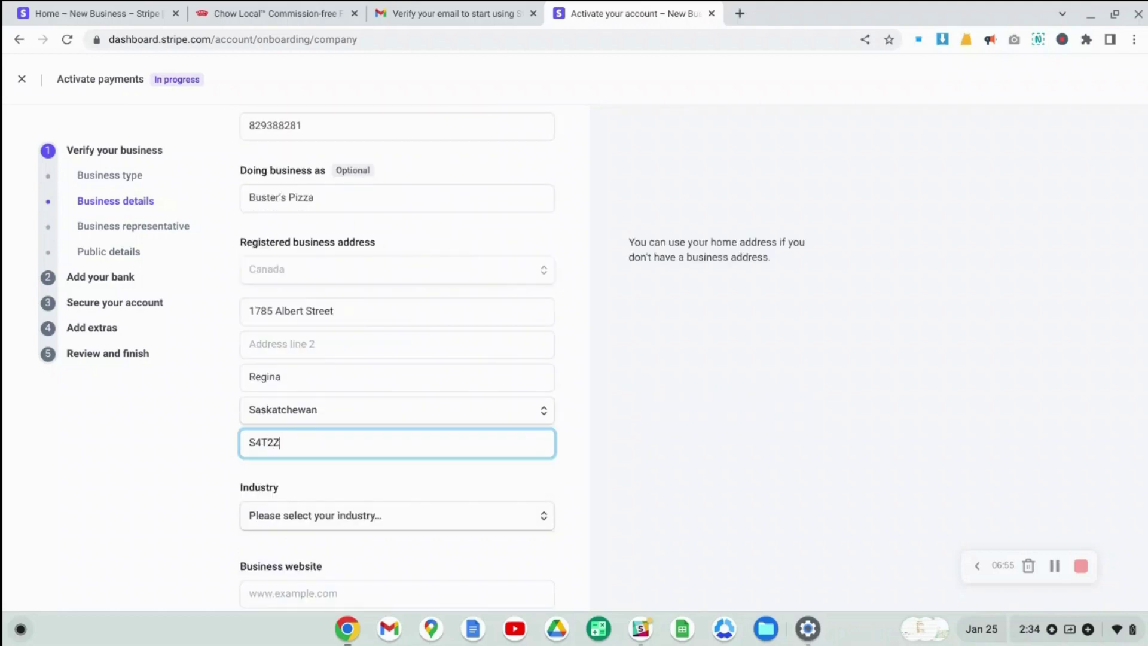
scroll(303, 428, down, 1)
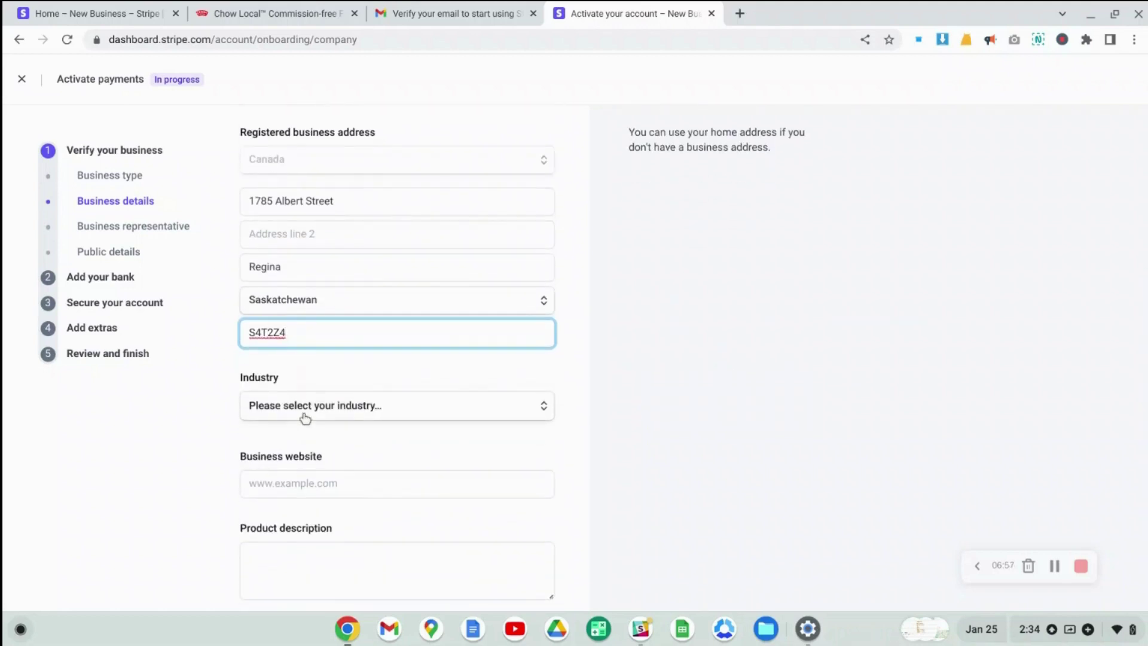
- Choose Restaurants and nightlife industry, add website chowlocal.com and a description, then submit
click(316, 410)
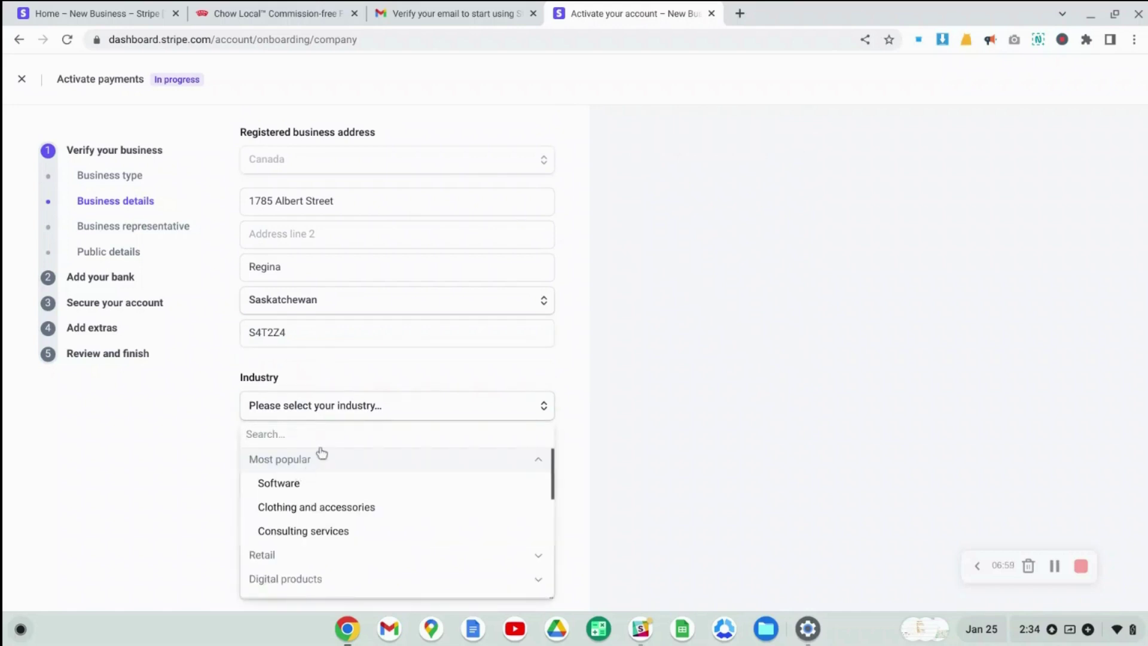
text(REGINA)
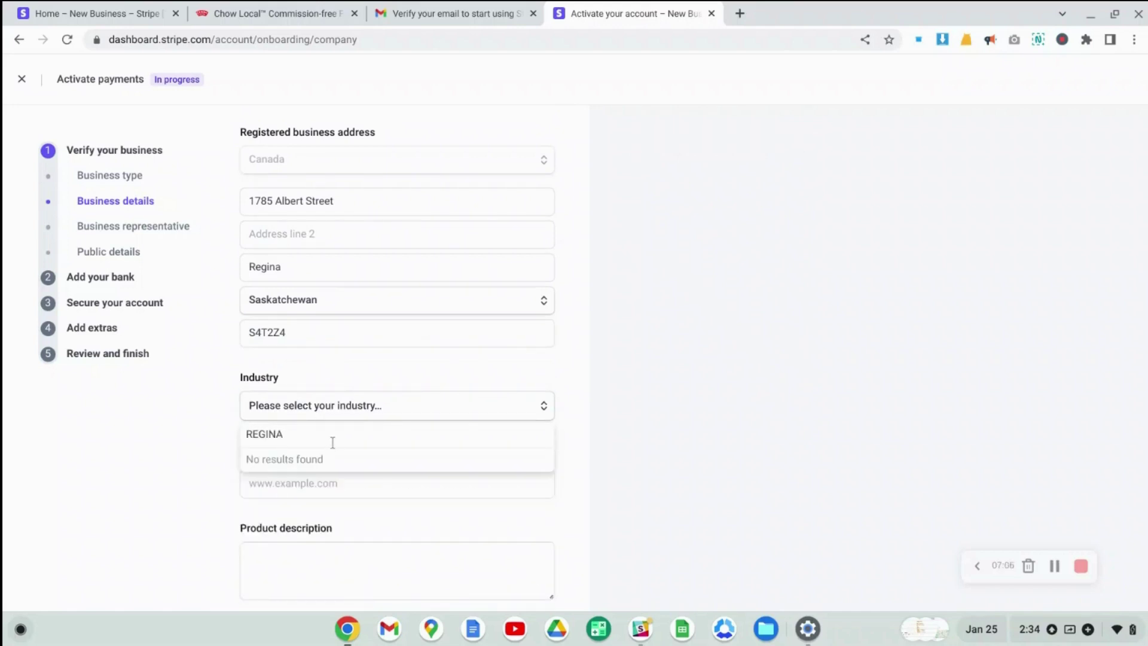
key(ctrl+a)
text(Resta)
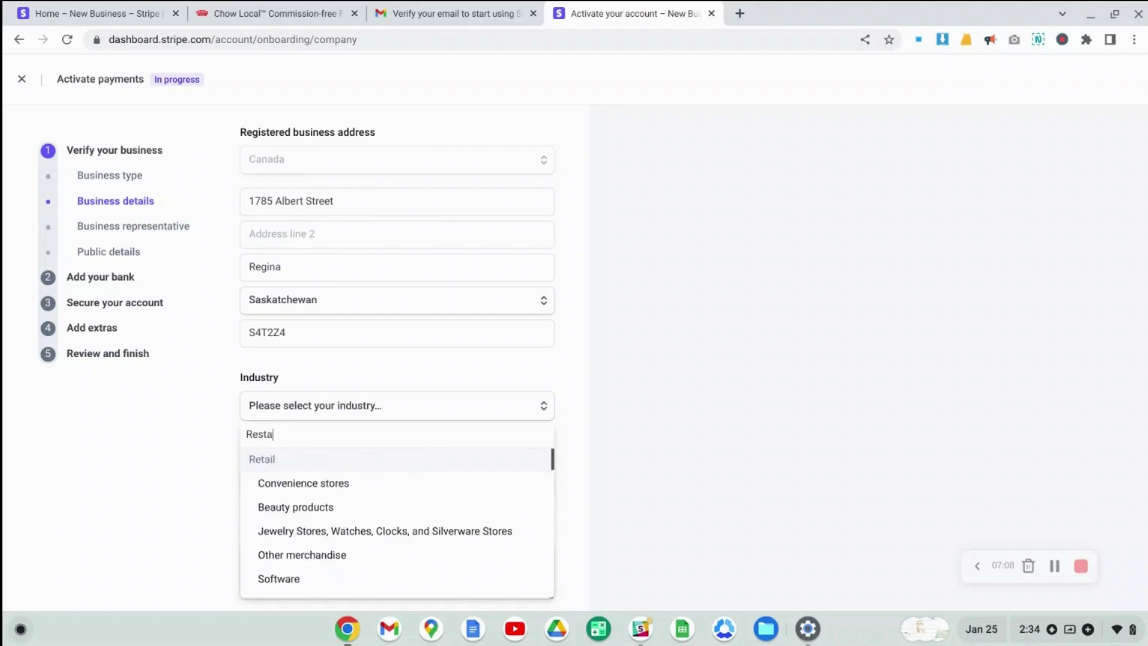
text(ur)
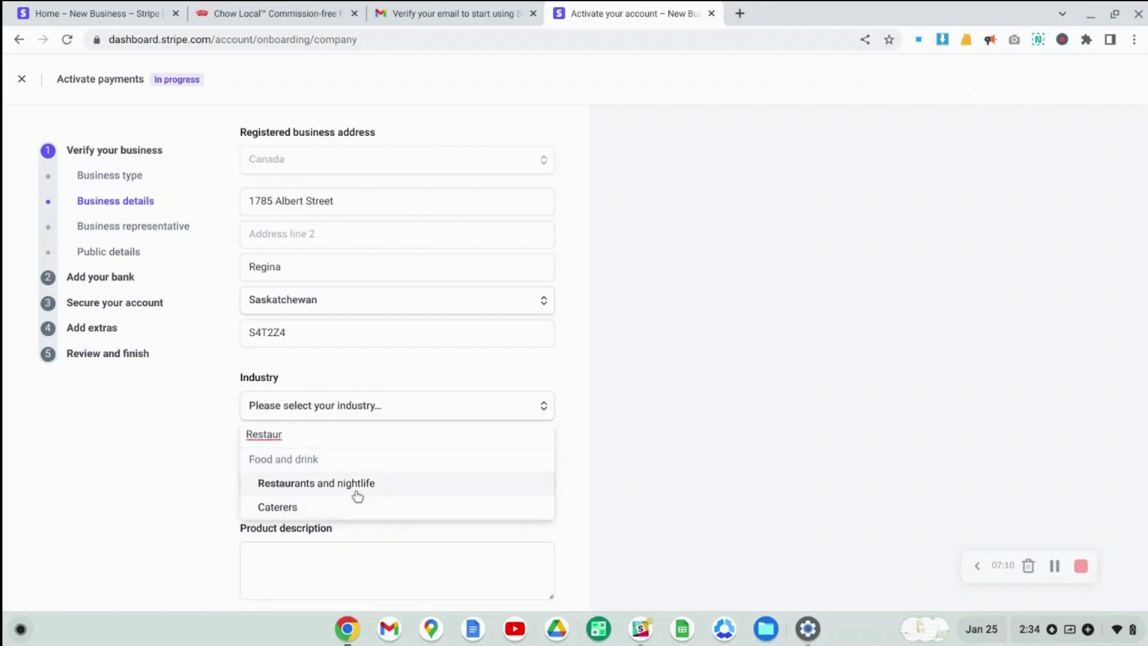
click(354, 489)
scroll(406, 443, down, 2)
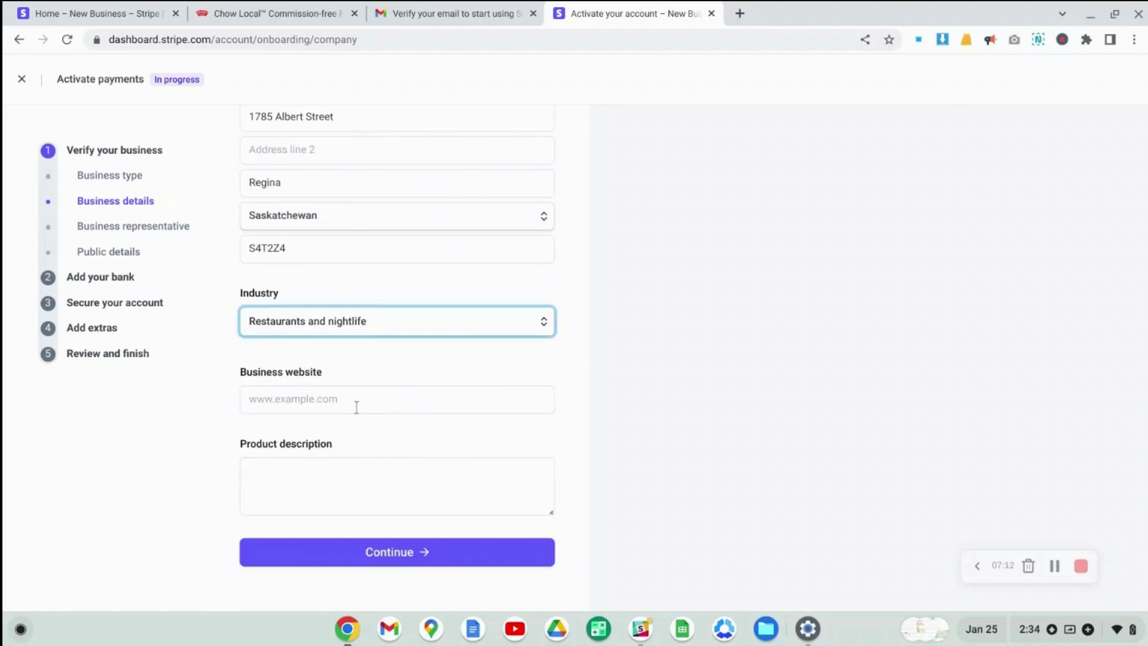
click(356, 407)
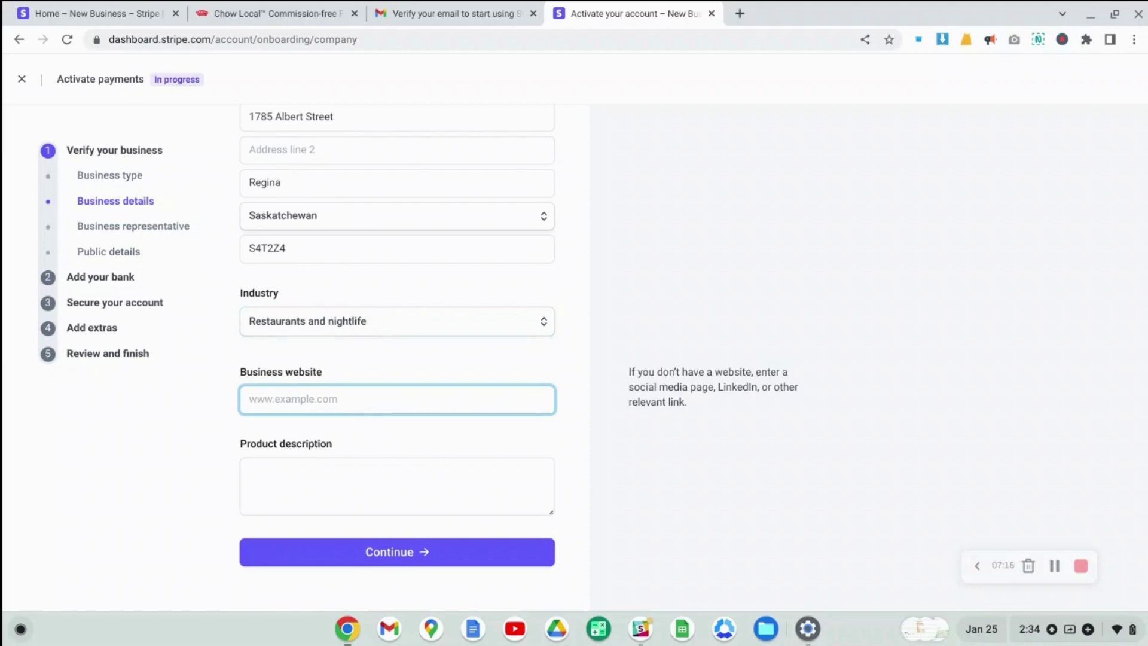
text(chowlocal.com)
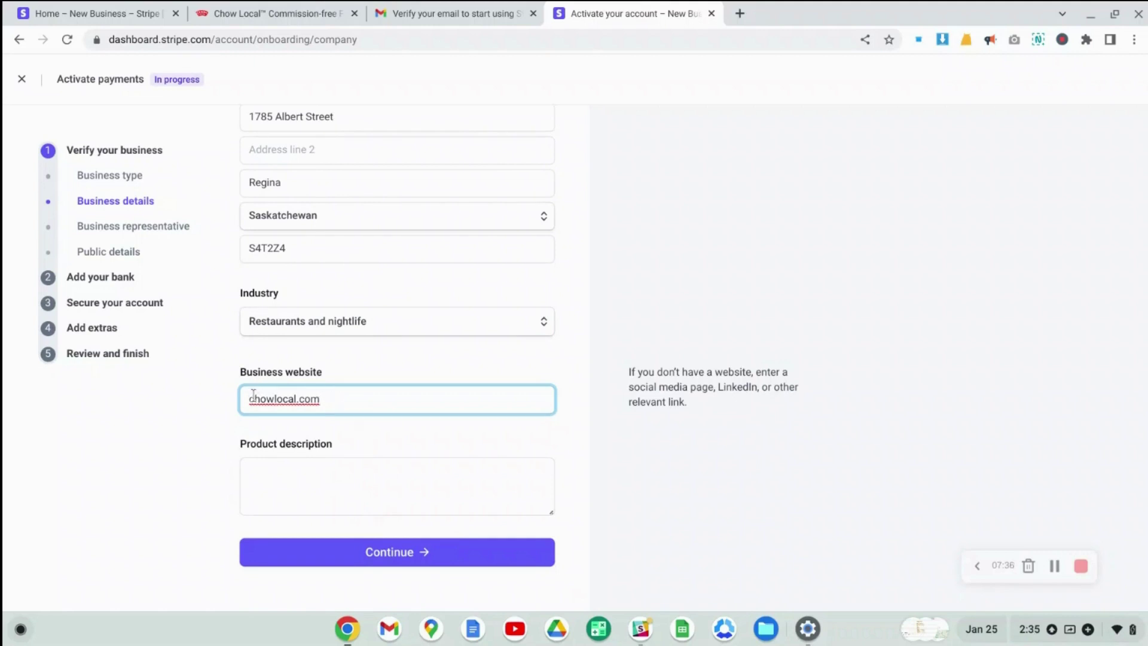
click(311, 467)
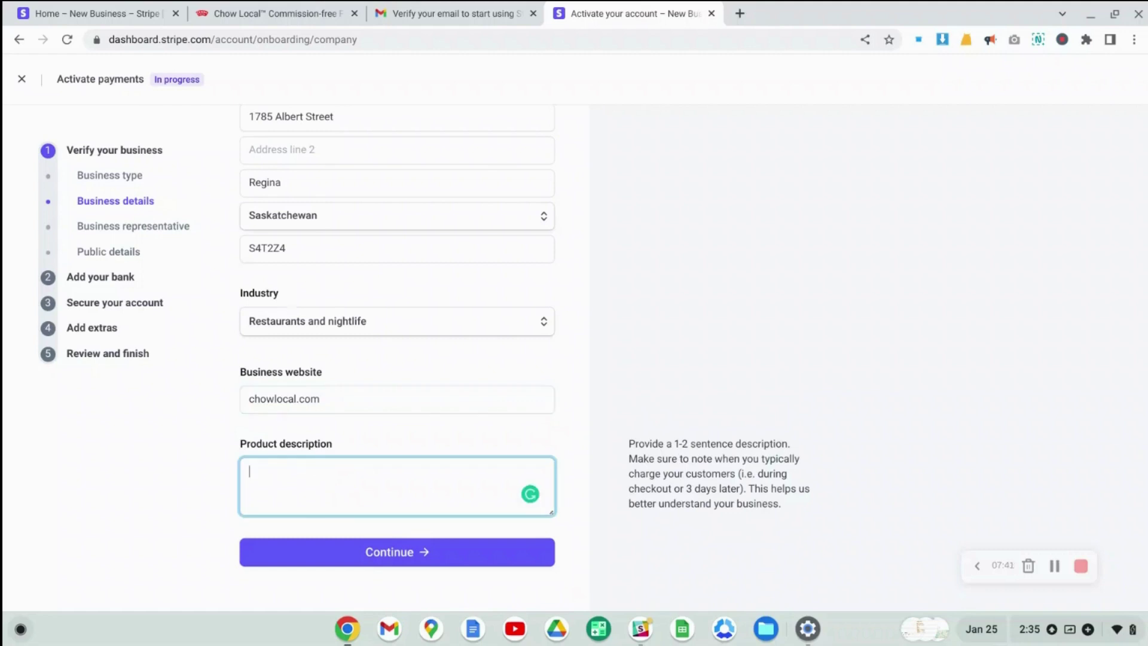
click(389, 562)
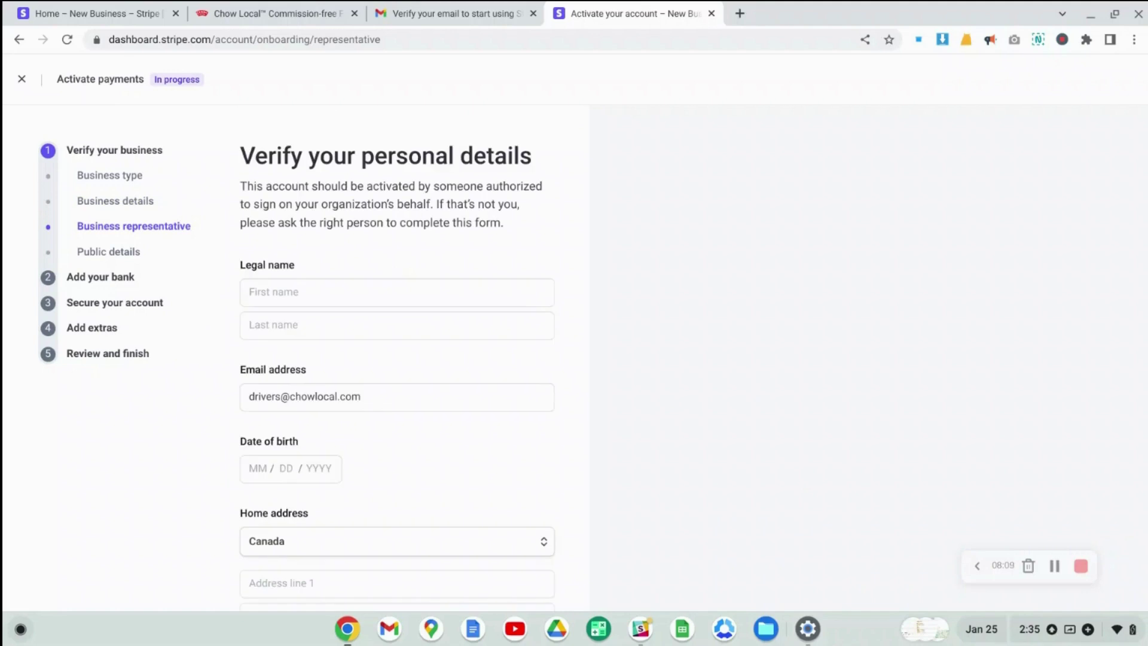
- Enter the representative's legal name and date of birth, correcting the birth year
click(352, 296)
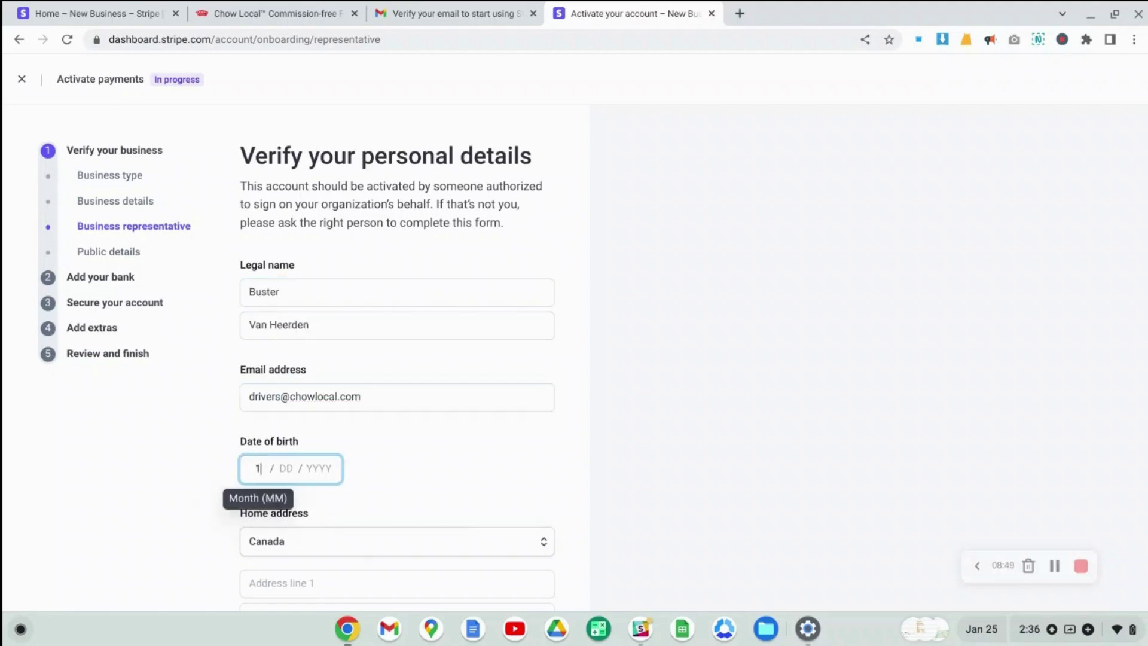
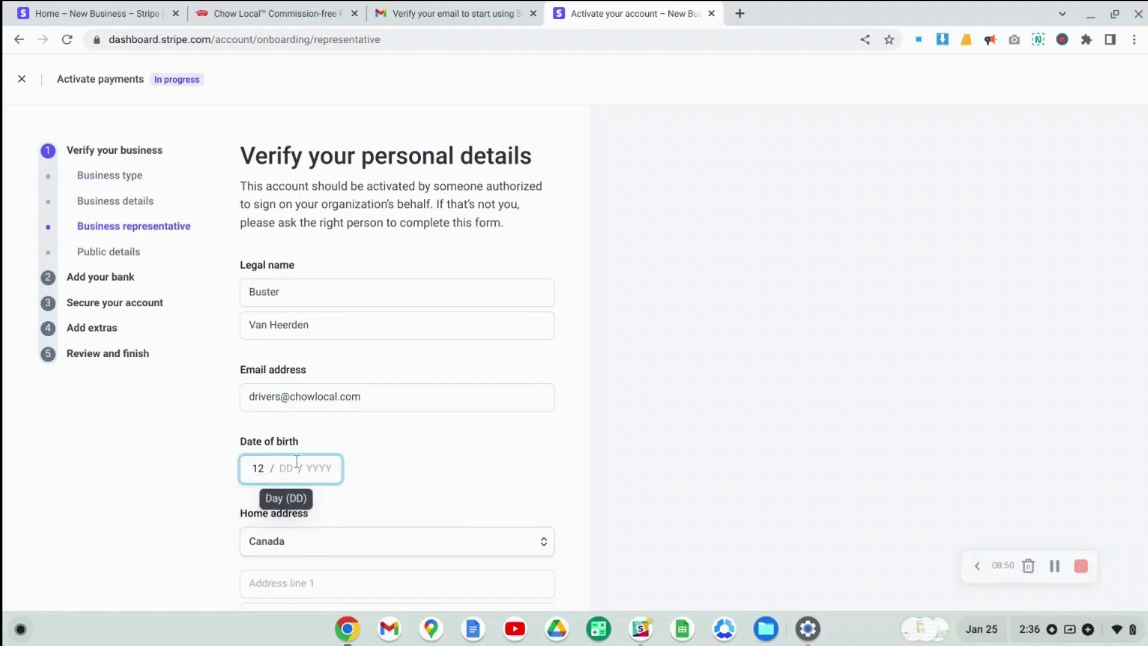
- Fill in the representative's home street address in Regina, Saskatchewan, with postal code
scroll(430, 388, down, 2)
scroll(303, 437, down, 2)
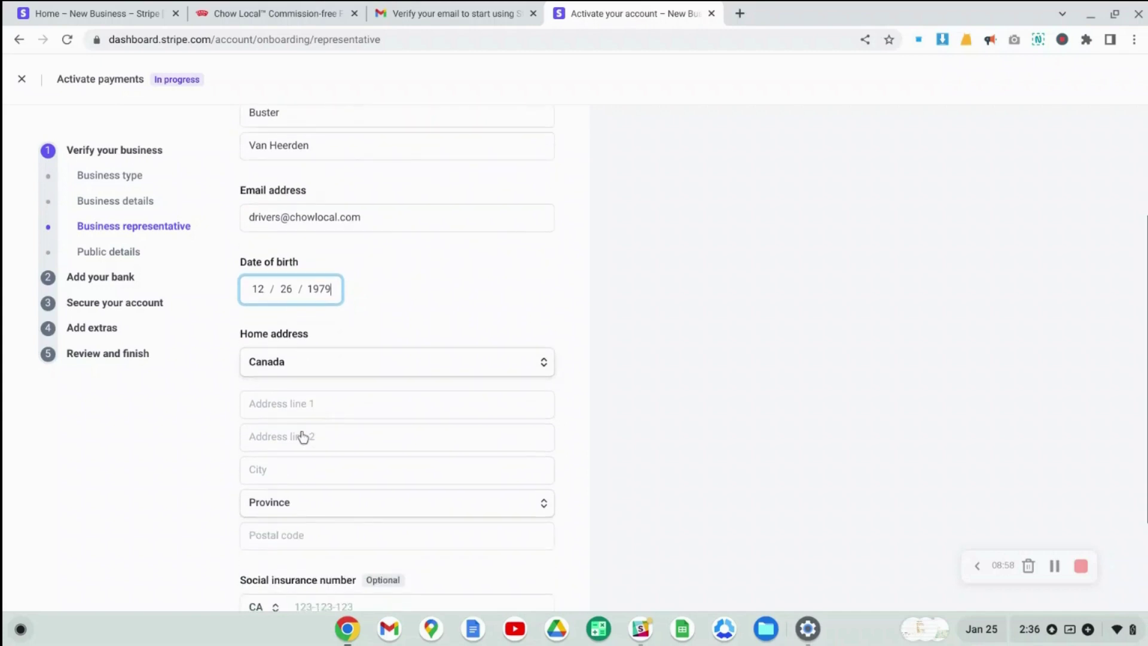
click(294, 425)
click(295, 412)
key(Tab)
key(Tab)
text(Regina)
key(Tab)
key(s)
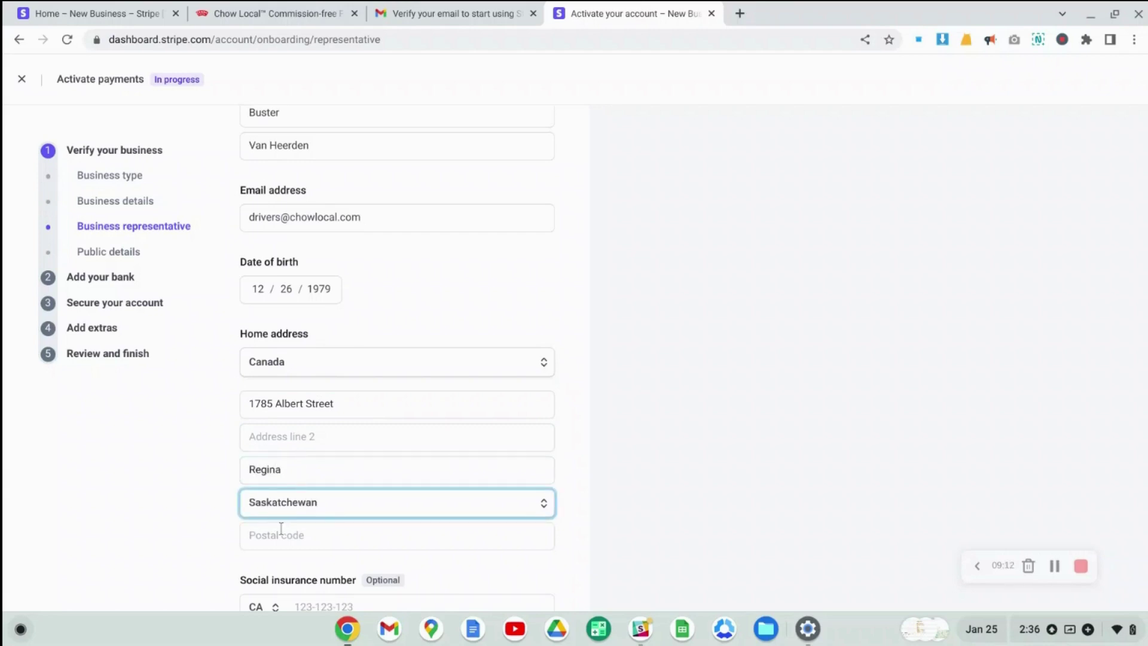
key(Tab)
text(S4T2Z4)
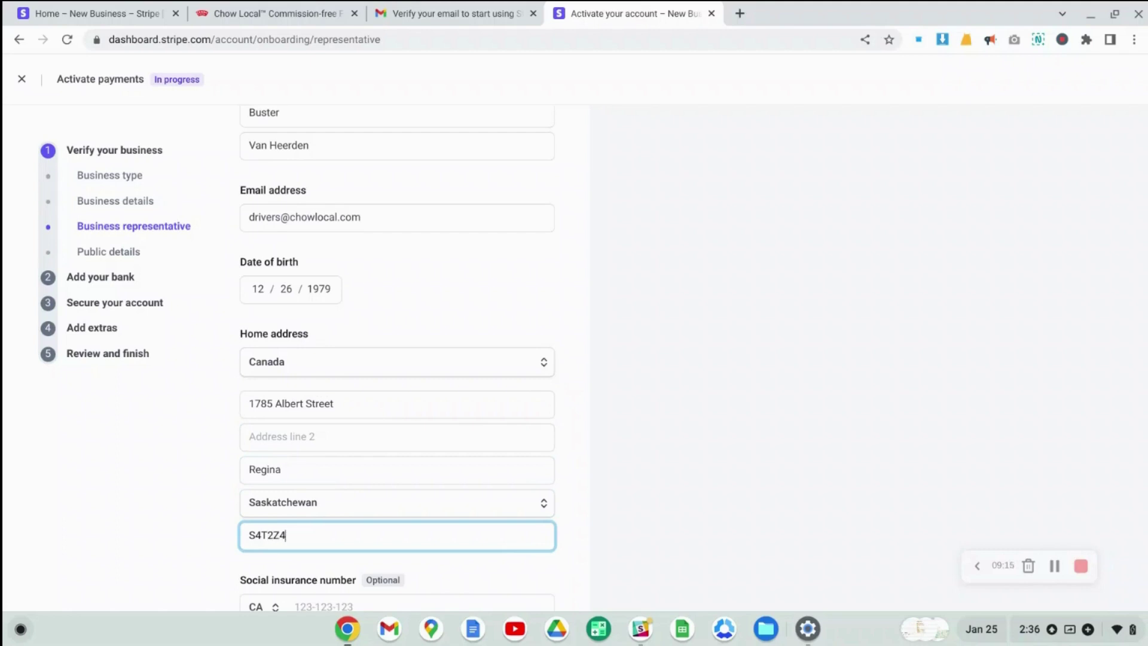
scroll(350, 519, down, 3)
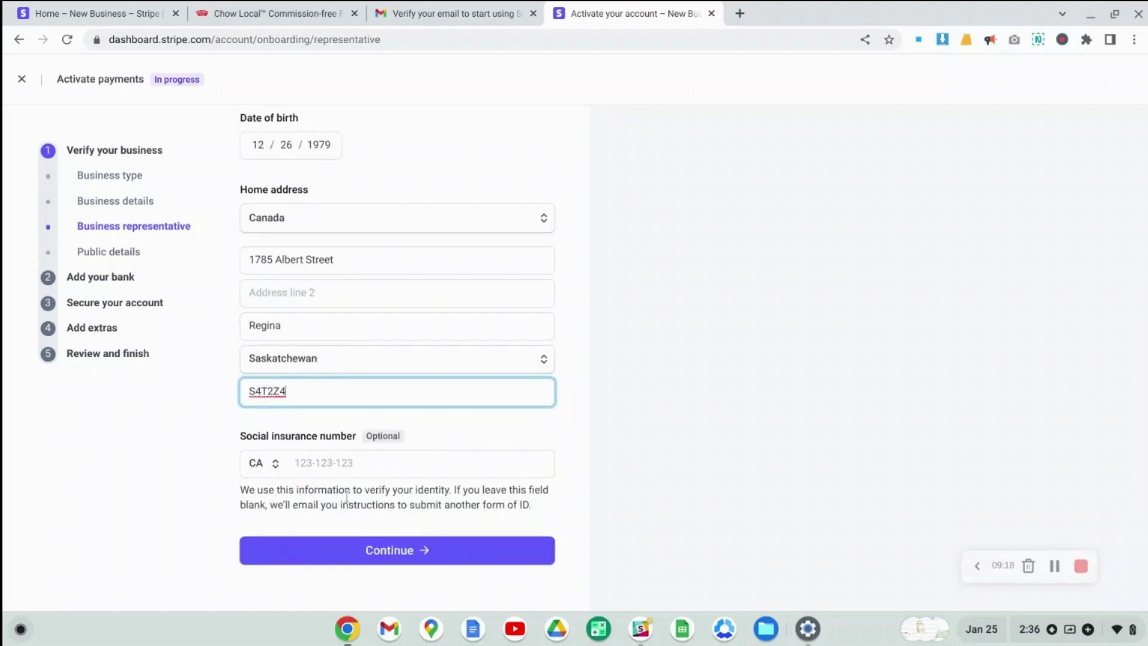
drag(366, 430, 387, 436)
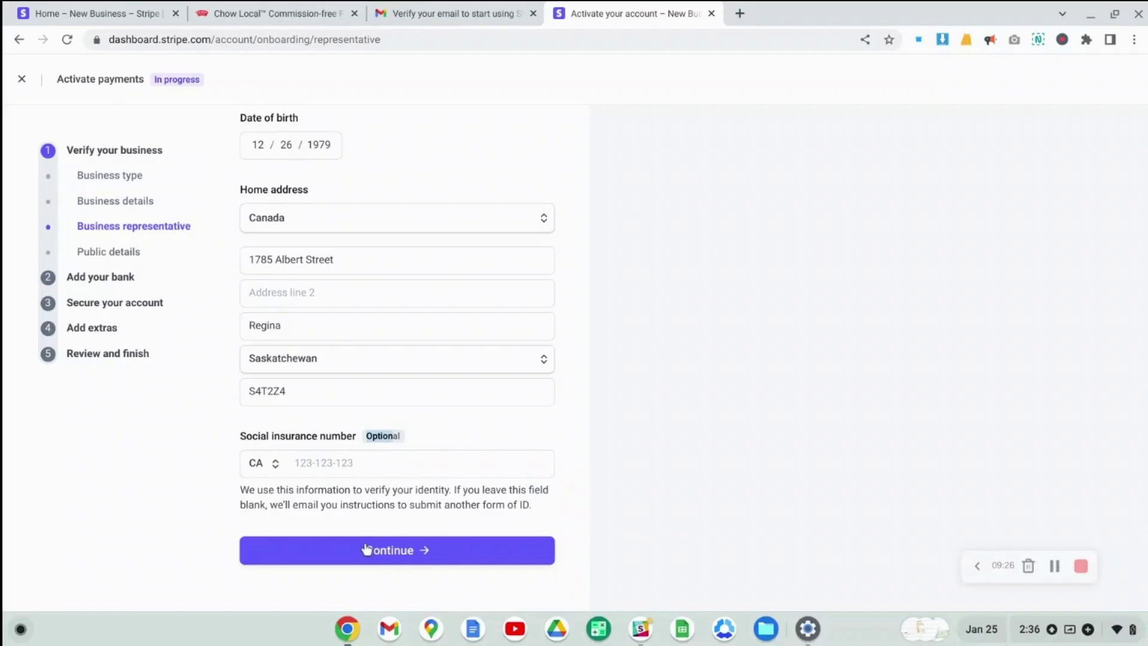
- Submit the representative details and set the statement descriptor to BUSTERS PIZZA
click(367, 549)
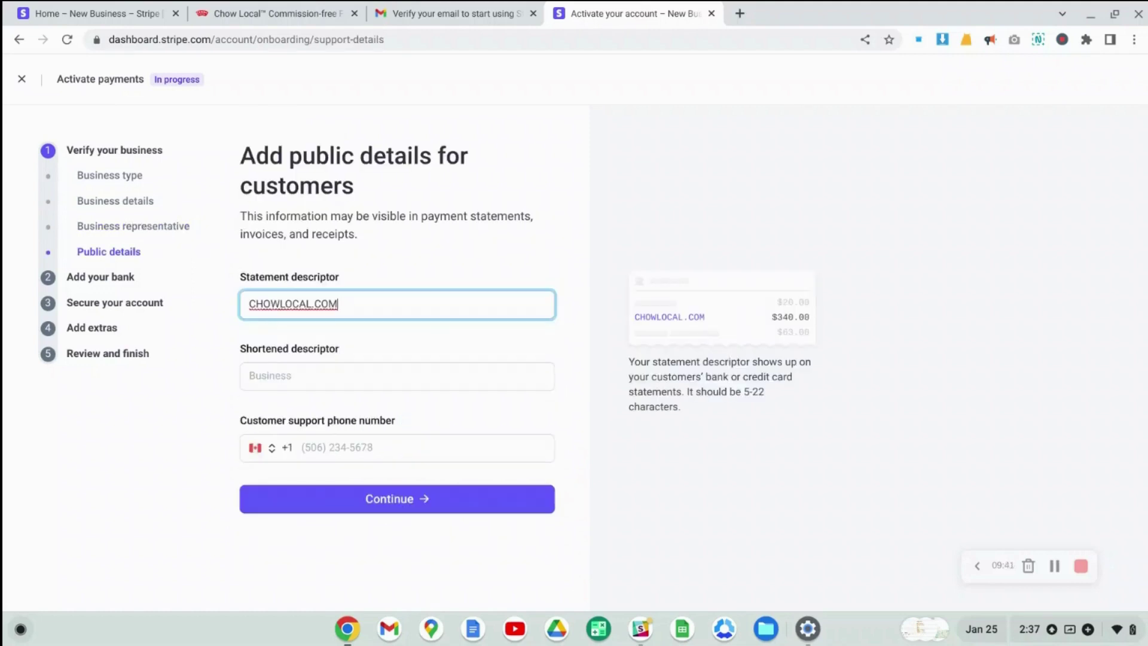
key(BackSpace)
key(BackSpace)
key(BackSpace)
key(BackSpace)
key(BackSpace)
key(BackSpace)
key(BackSpace)
key(BackSpace)
key(BackSpace)
key(BackSpace)
key(BackSpace)
key(BackSpace)
key(BackSpace)
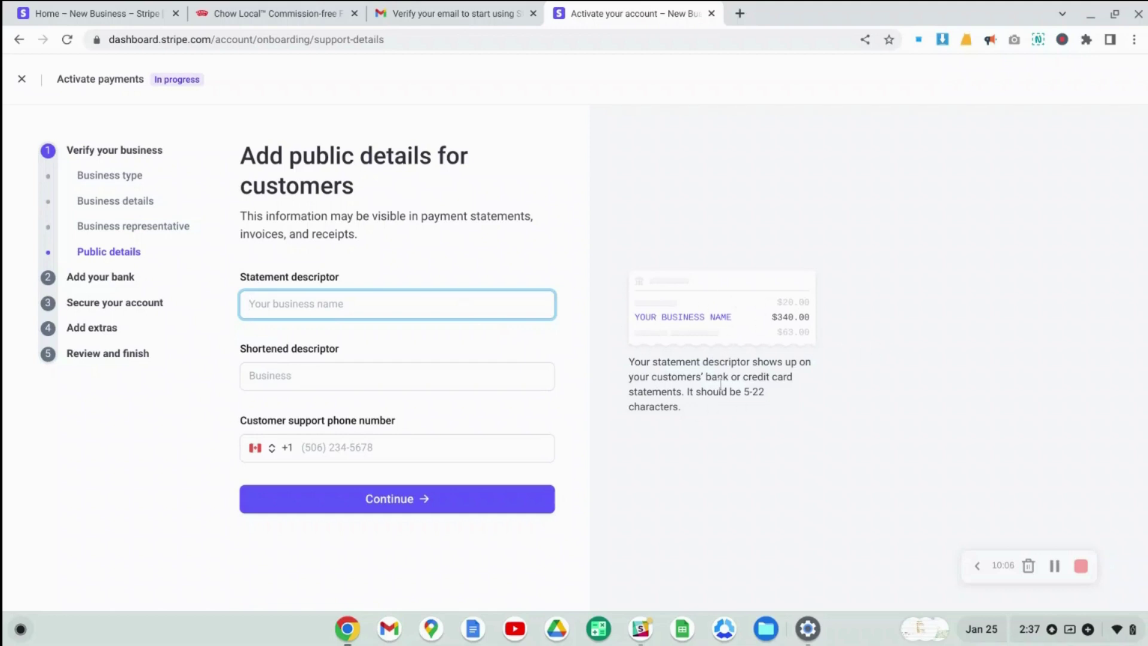
text(BUSTER)
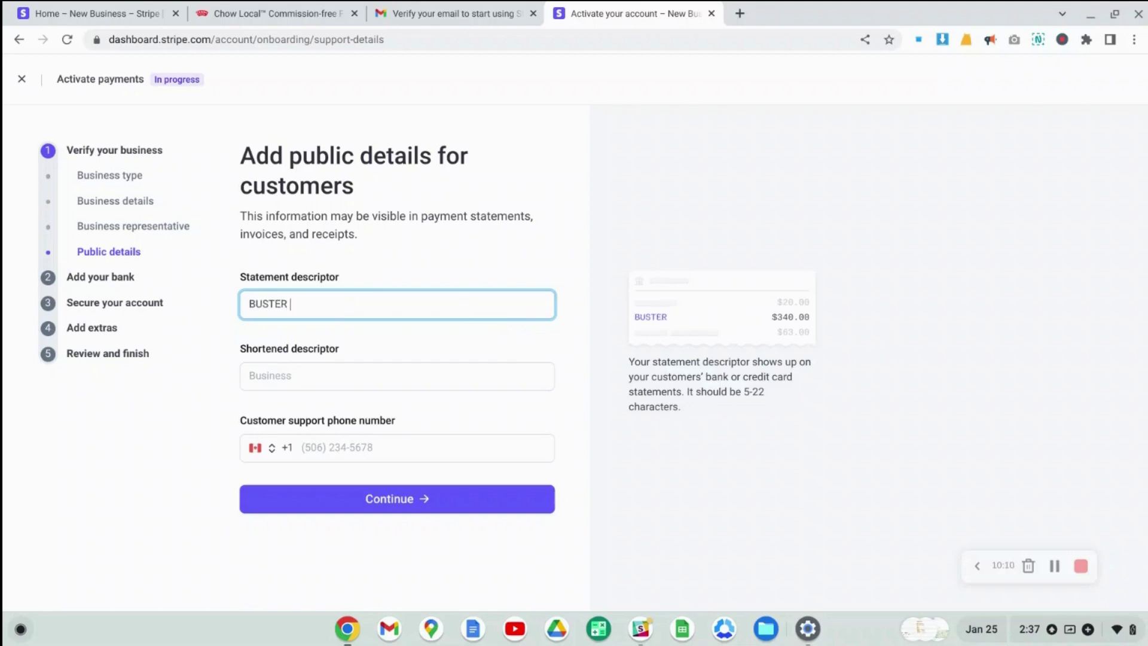
text(S PIZZA)
- Set the shortened descriptor to BUSTERS and enter the customer support phone number
click(313, 375)
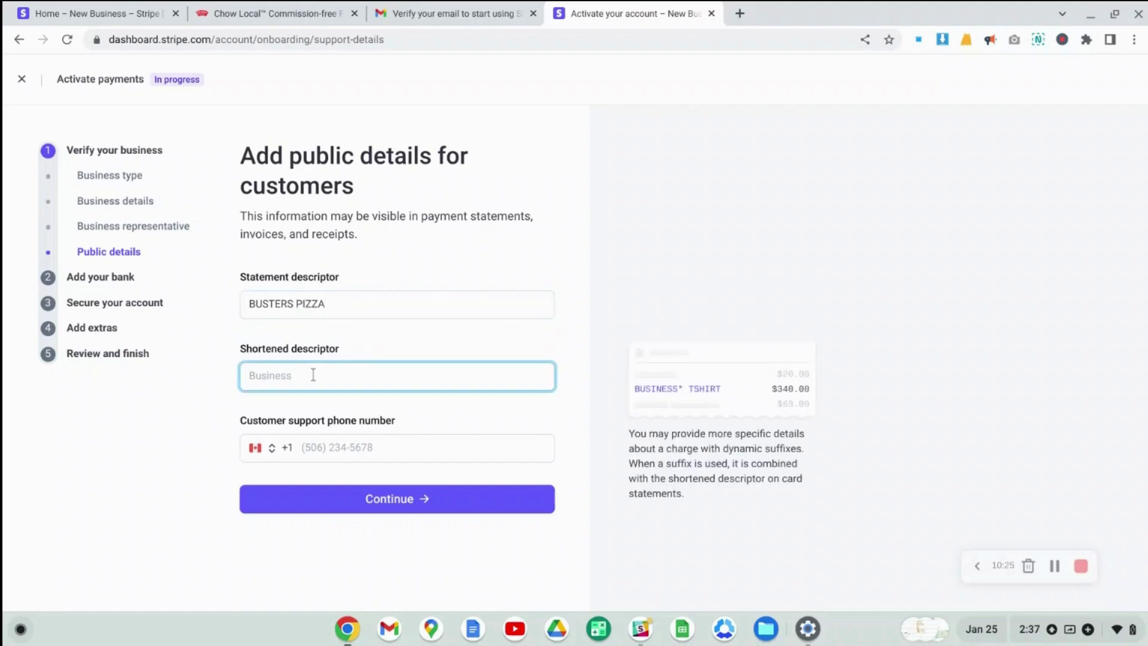
text(BUSTERS PI)
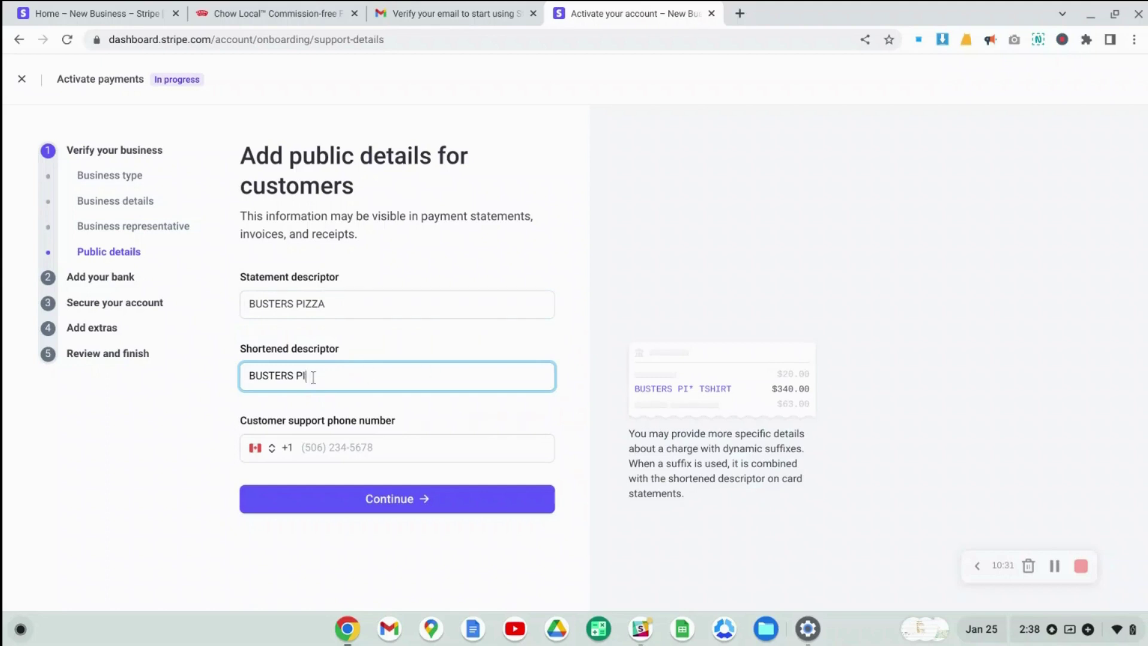
key(Left)
key(Left)
key(BackSpace)
key(Delete)
key(Delete)
drag(296, 375, 210, 371)
click(324, 446)
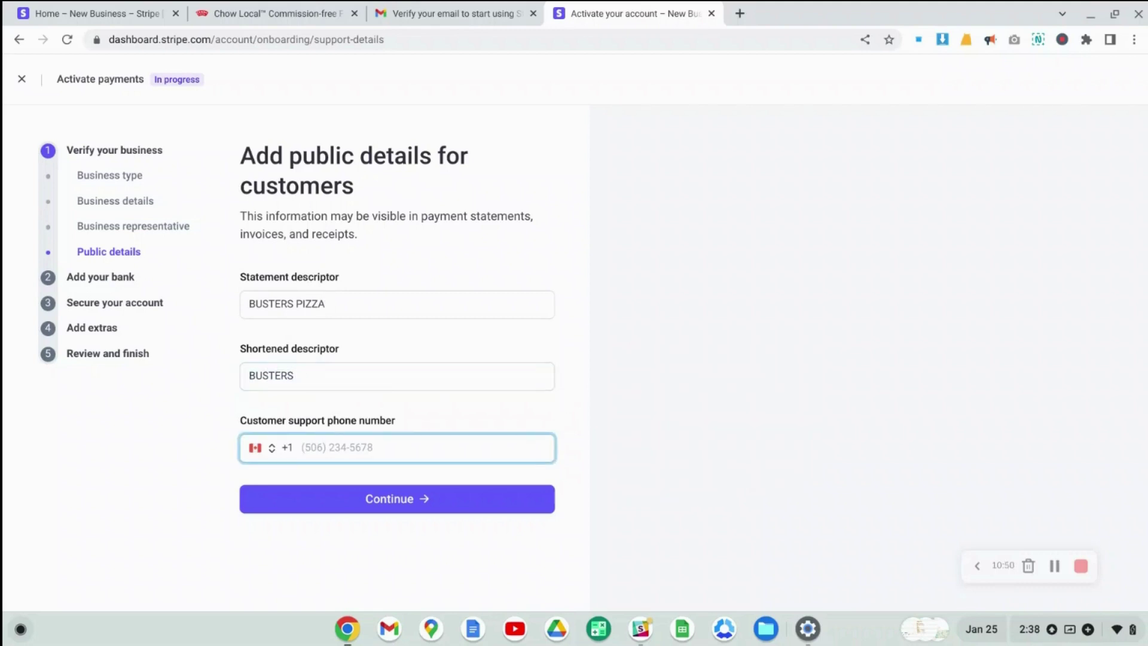
- Save the public details and submit the CAD bank payout details
click(377, 501)
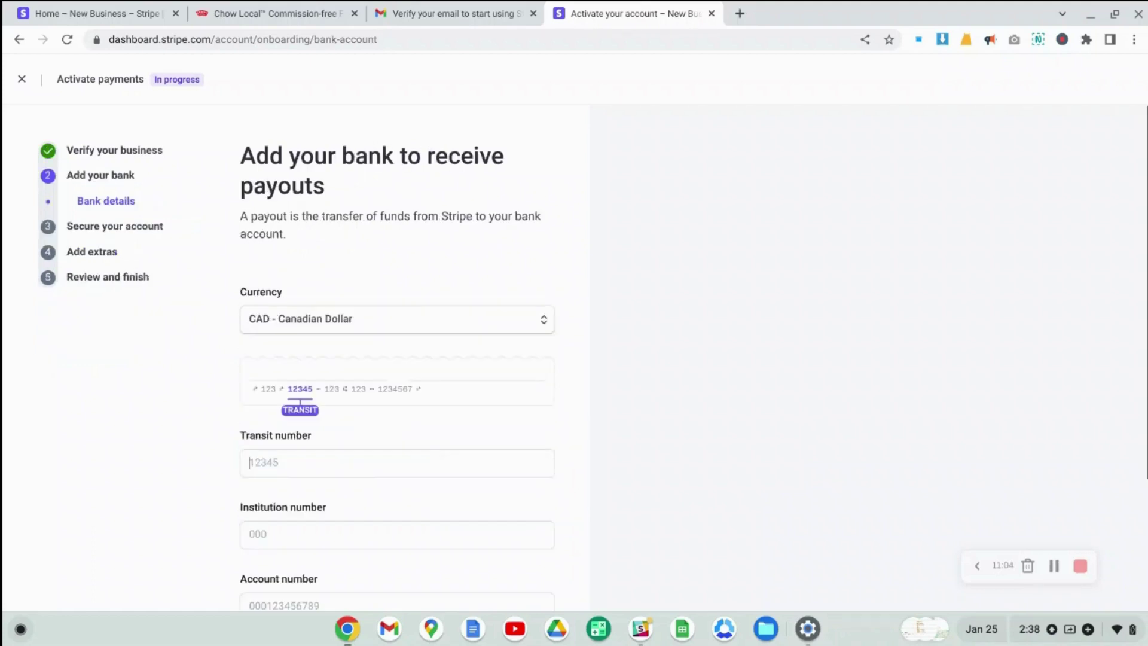
scroll(379, 287, down, 3)
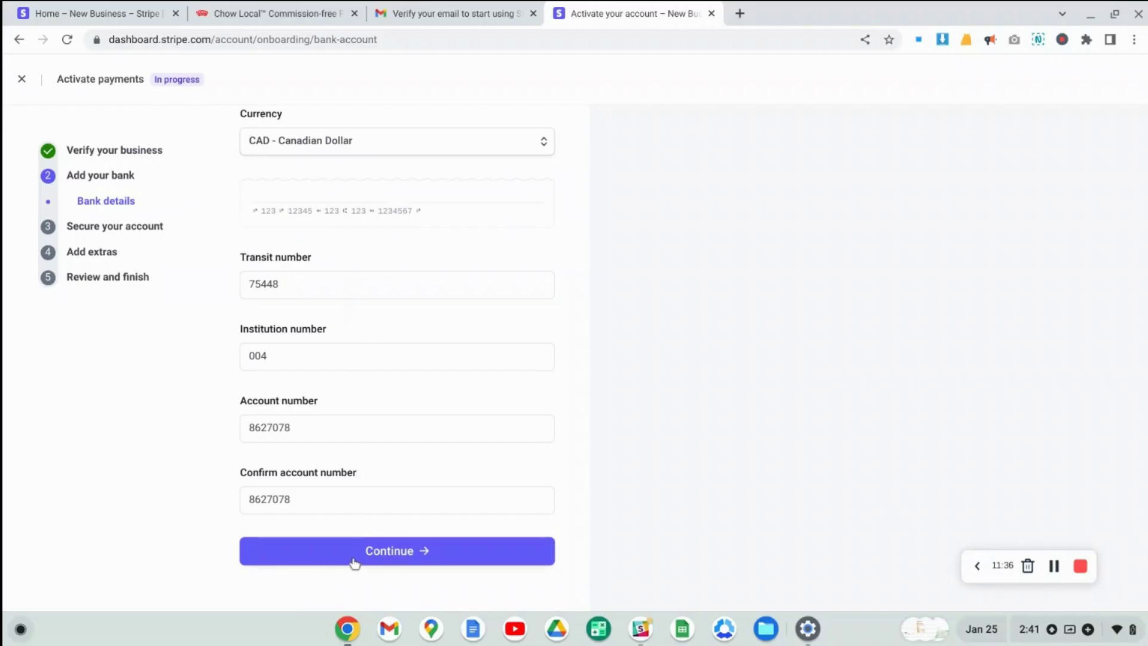
click(355, 562)
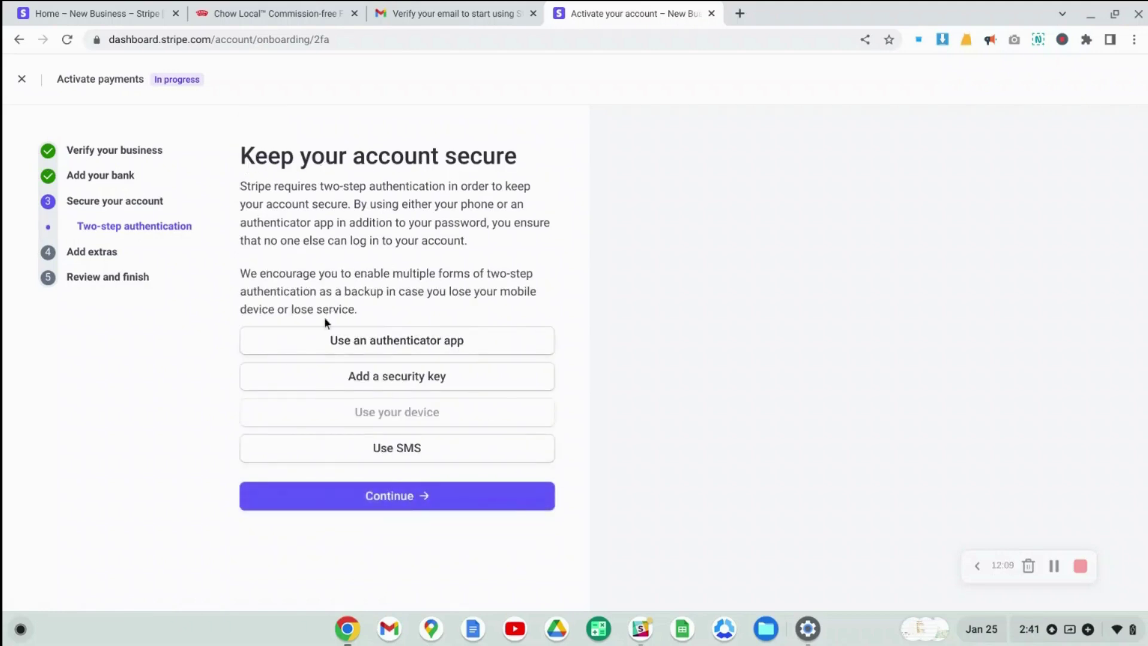
- Set up SMS two-step authentication with the mobile number and 6-digit code, then continue
mouse_move(478, 411)
click(363, 450)
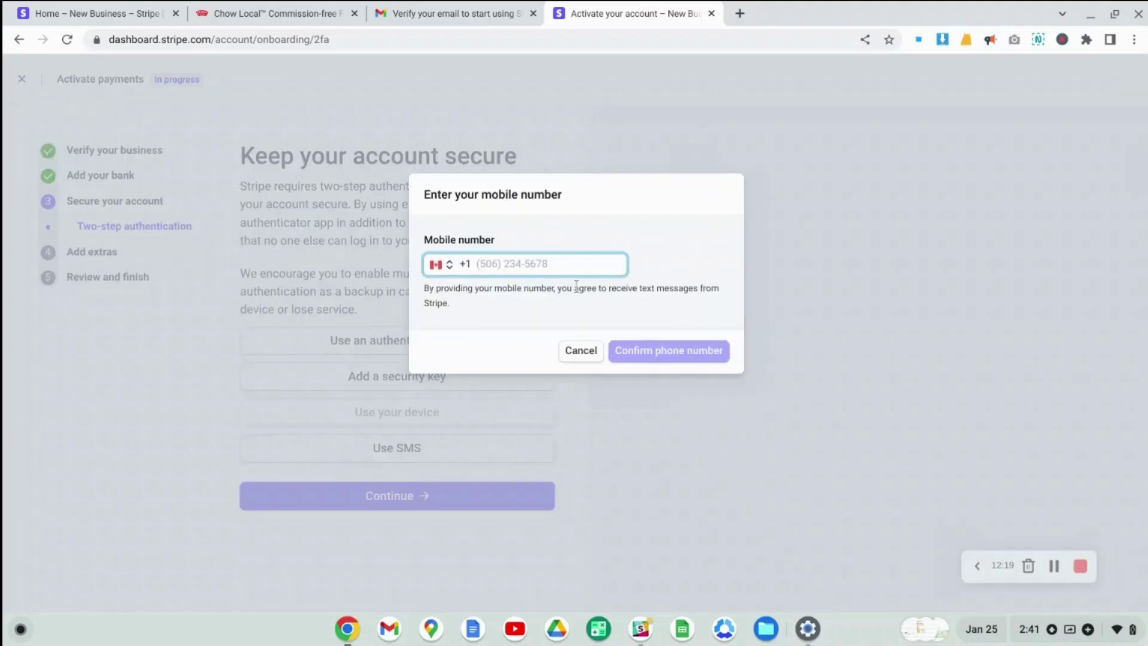
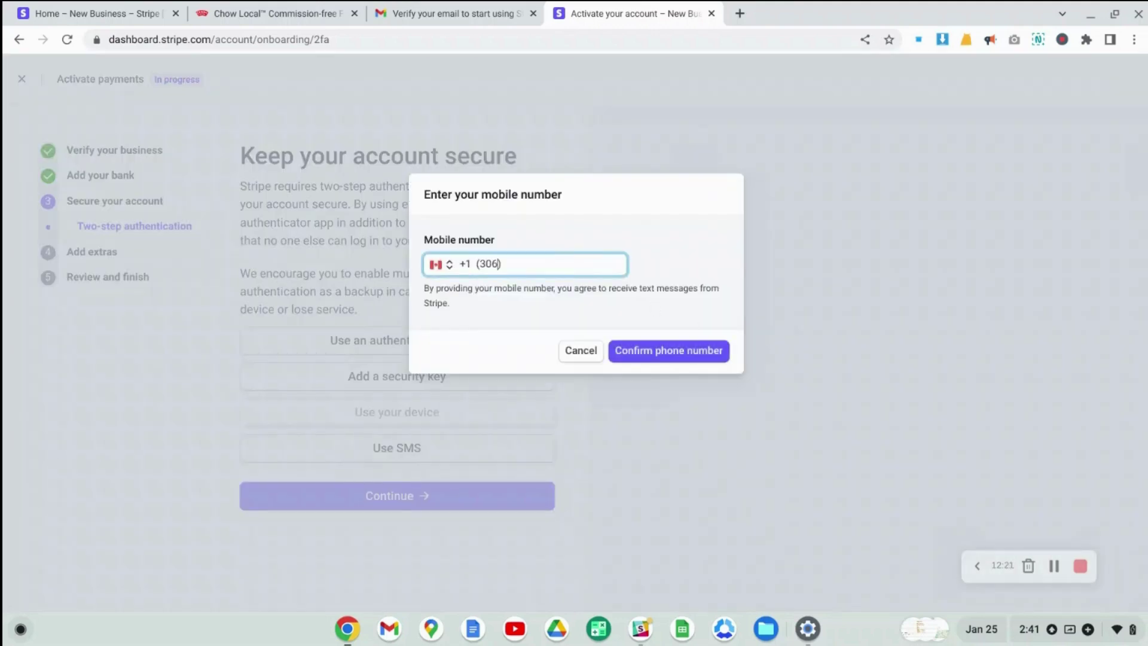
click(679, 354)
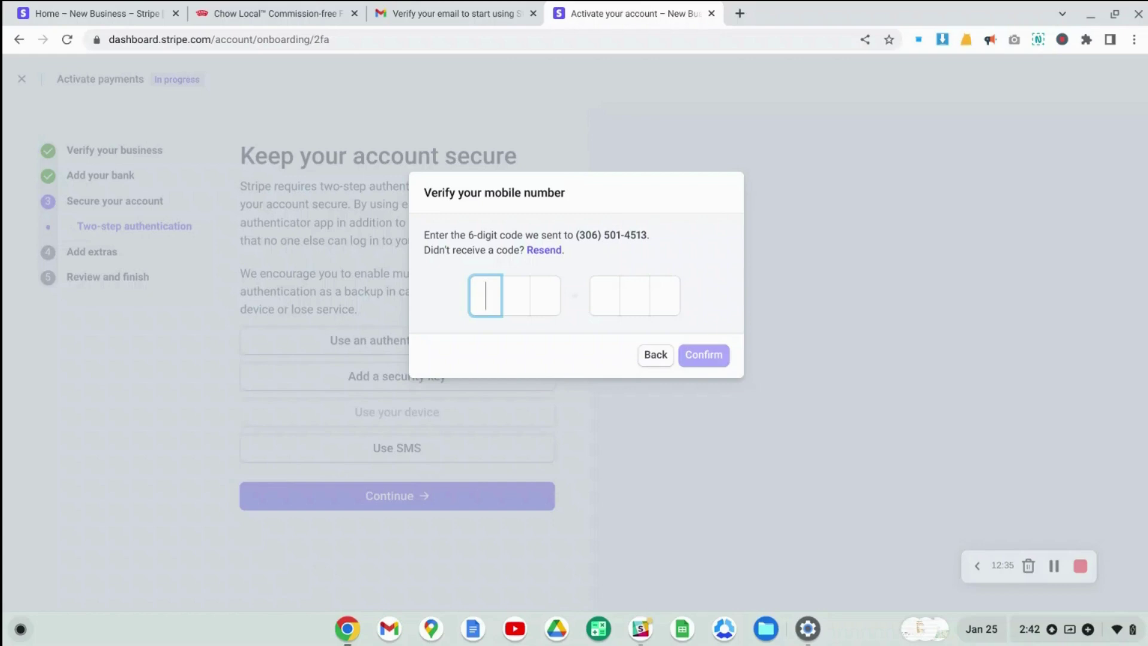
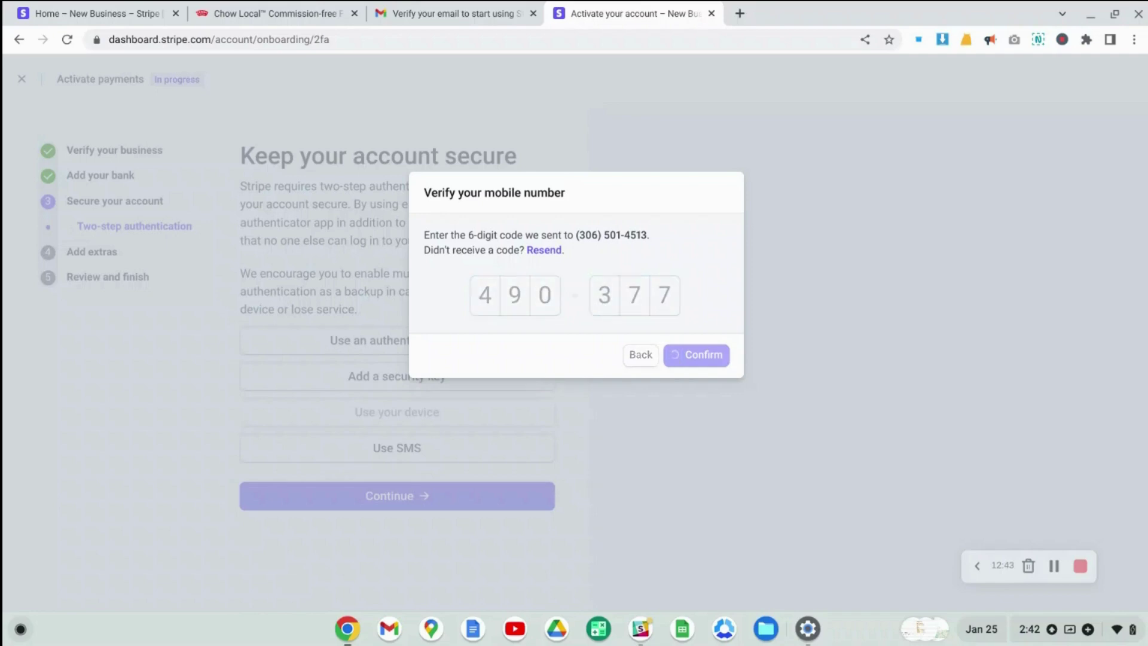
click(713, 354)
click(703, 372)
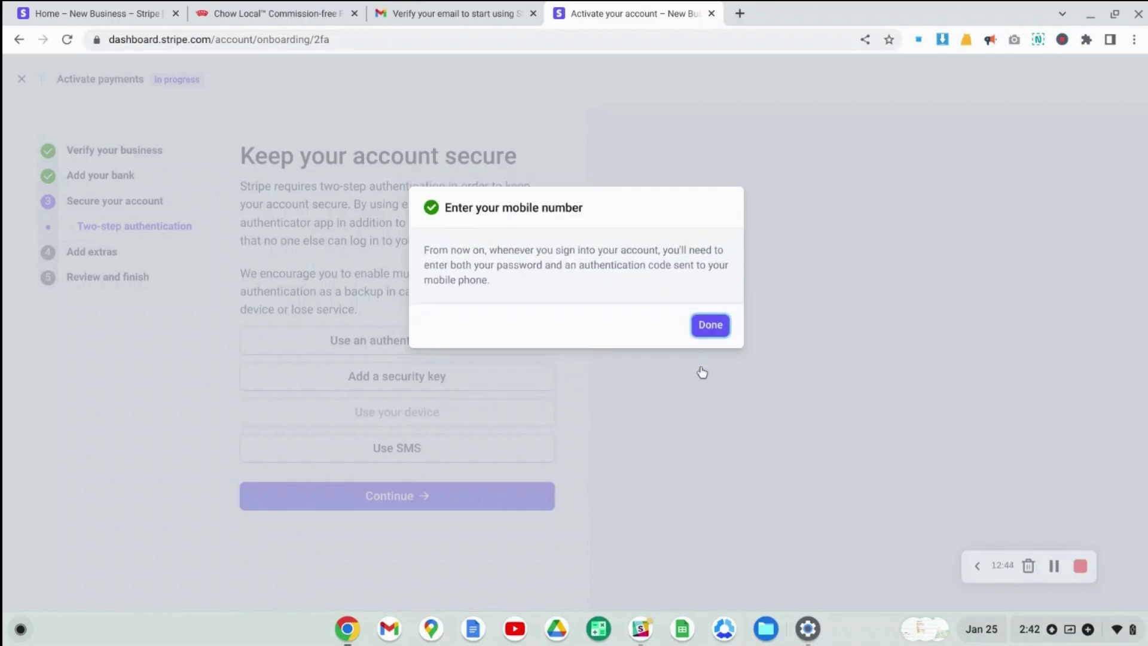
click(715, 325)
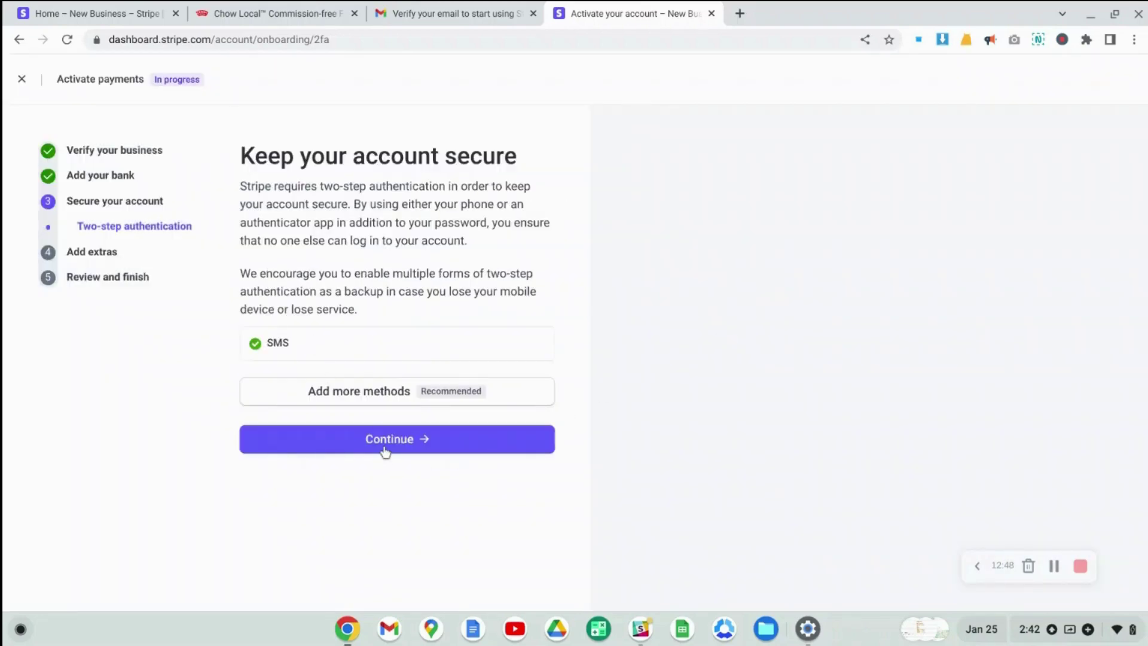
click(386, 448)
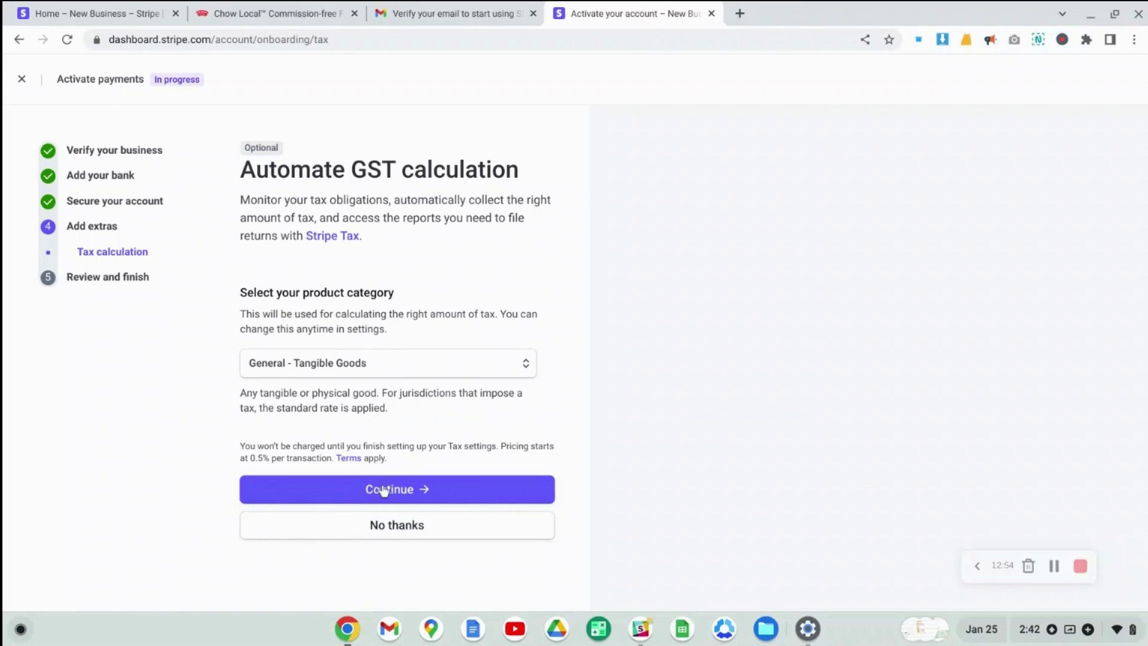
- Decline automatic GST calculation, review the summary, and agree and submit the activation
click(380, 519)
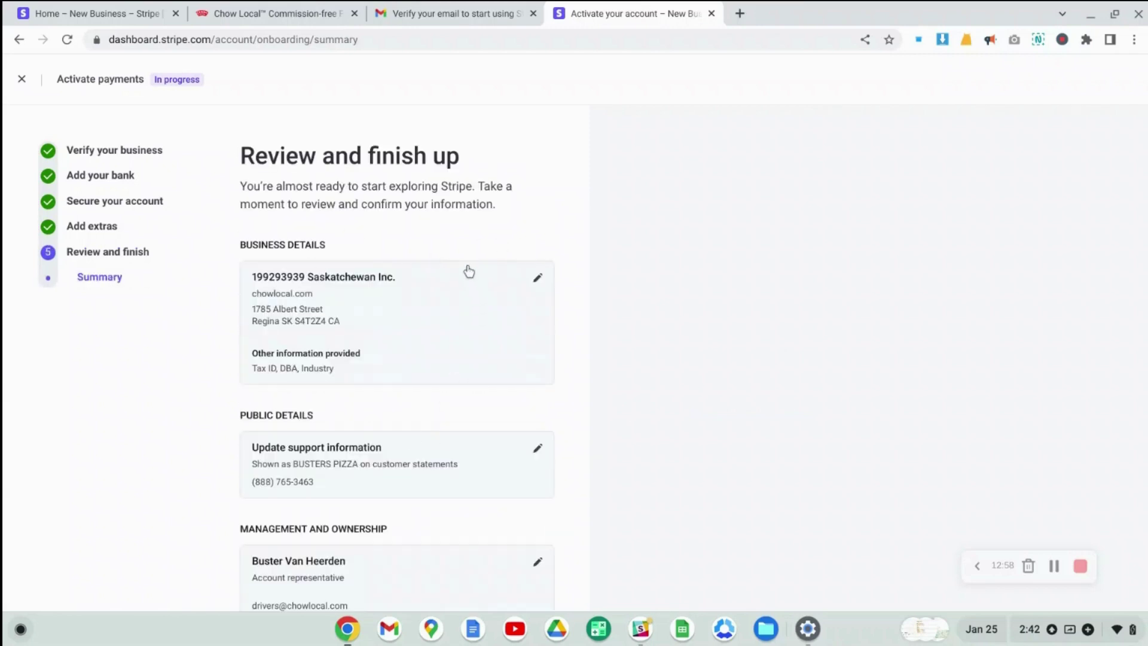
scroll(467, 269, down, 5)
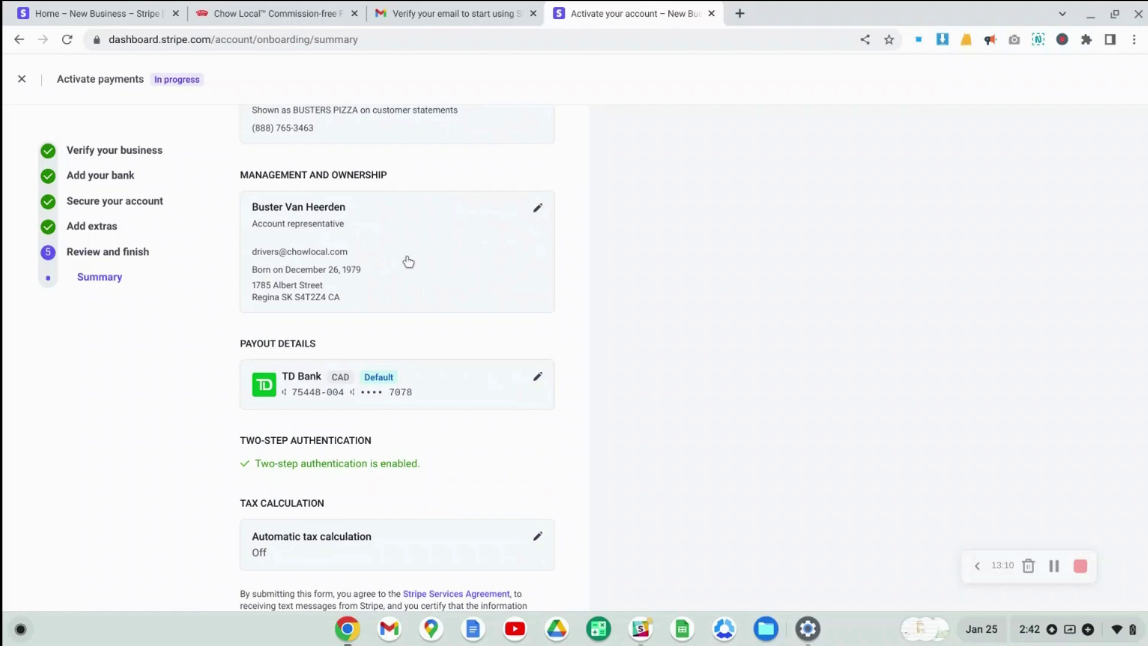
scroll(408, 261, down, 2)
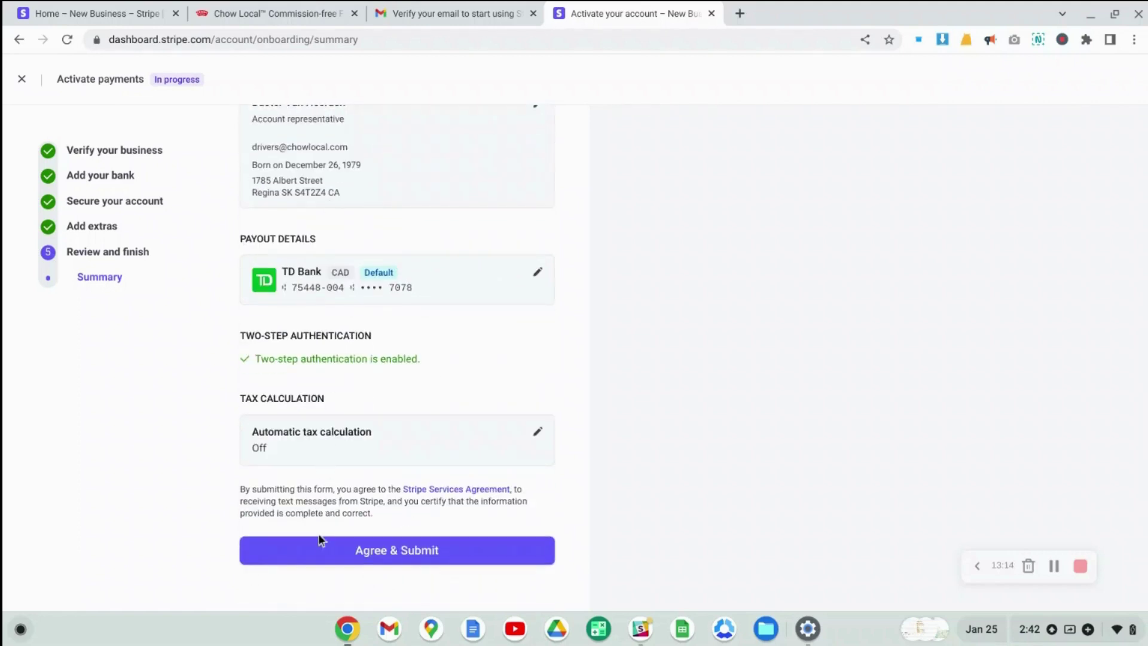
click(367, 546)
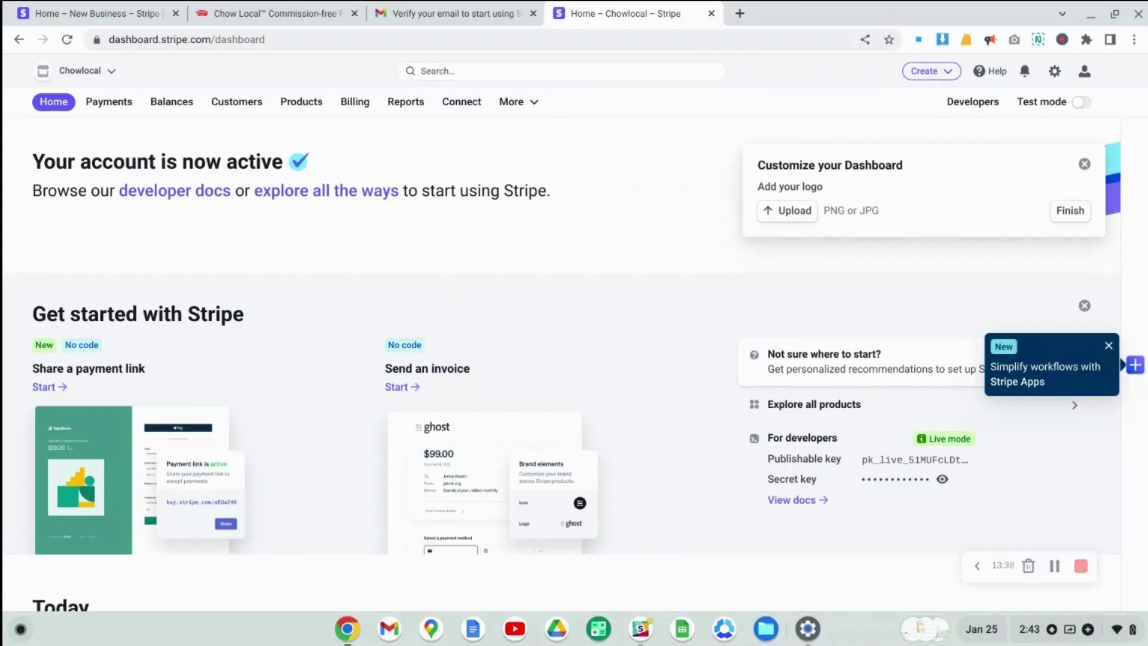
- Switch to the Chow Local site and browse the chowlocal.com homepage with its Local Eats To Go search
click(304, 13)
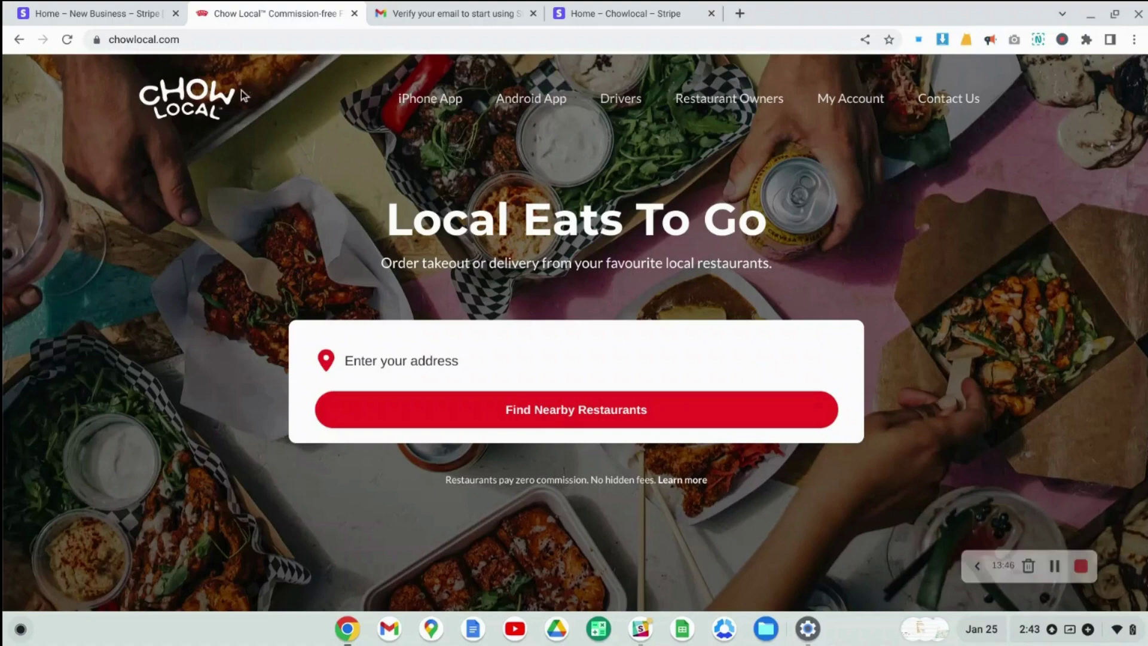
scroll(516, 251, down, 12)
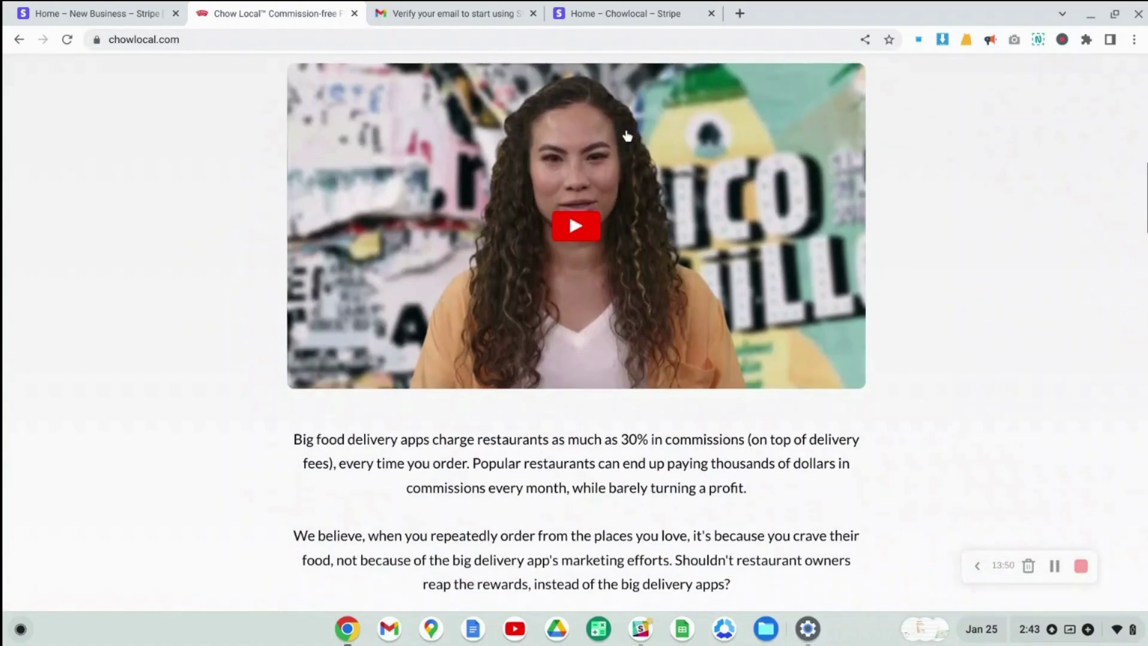
scroll(626, 137, down, 7)
scroll(626, 136, up, 20)
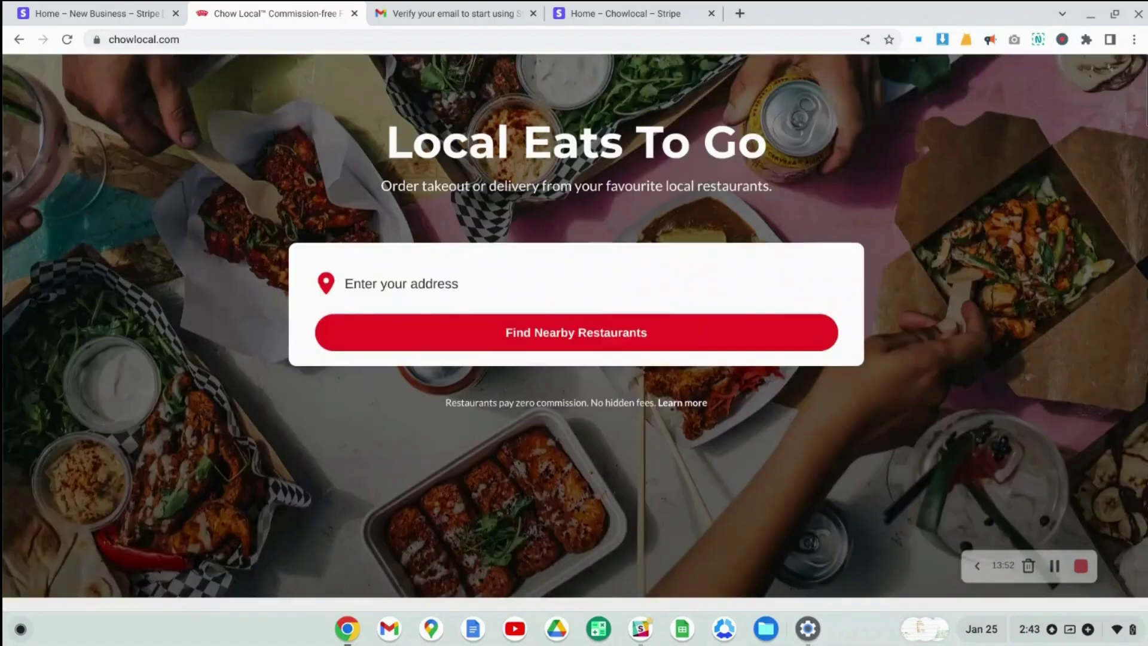